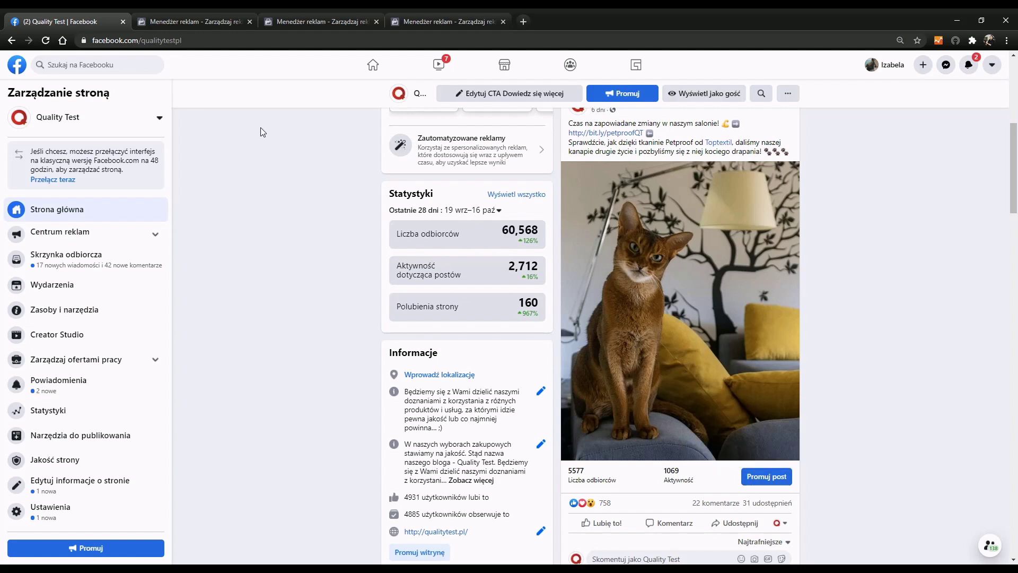
Switch to Ads Manager and create a new campaign with the Aukcja purchase type and the Ruch objective
{"action": "left_click", "coordinate": [198, 24]}
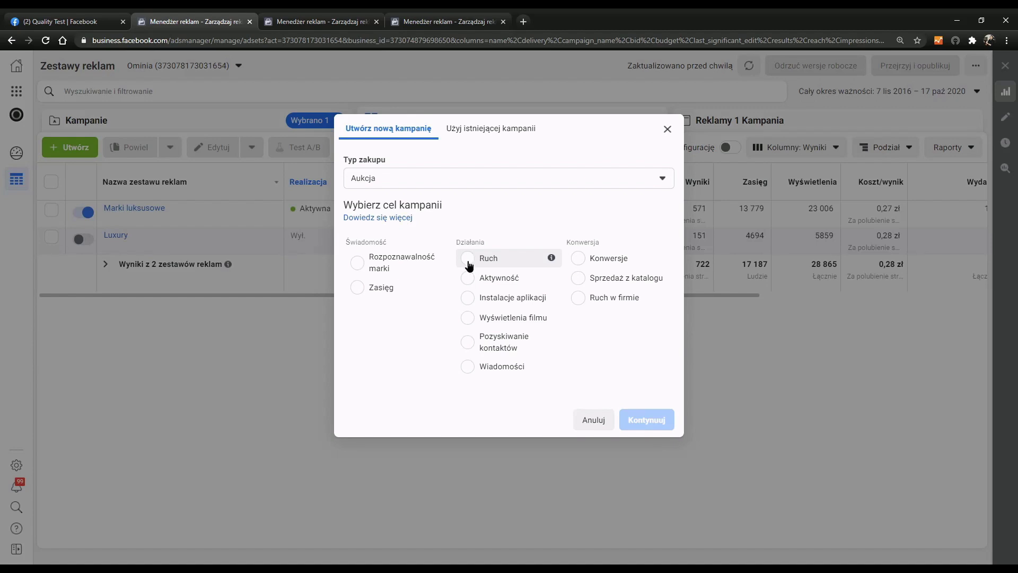
{"action": "left_click", "coordinate": [472, 264]}
{"action": "left_click", "coordinate": [597, 471]}
{"action": "scroll", "coordinate": [602, 336], "scroll_direction": "down", "scroll_amount": 3}
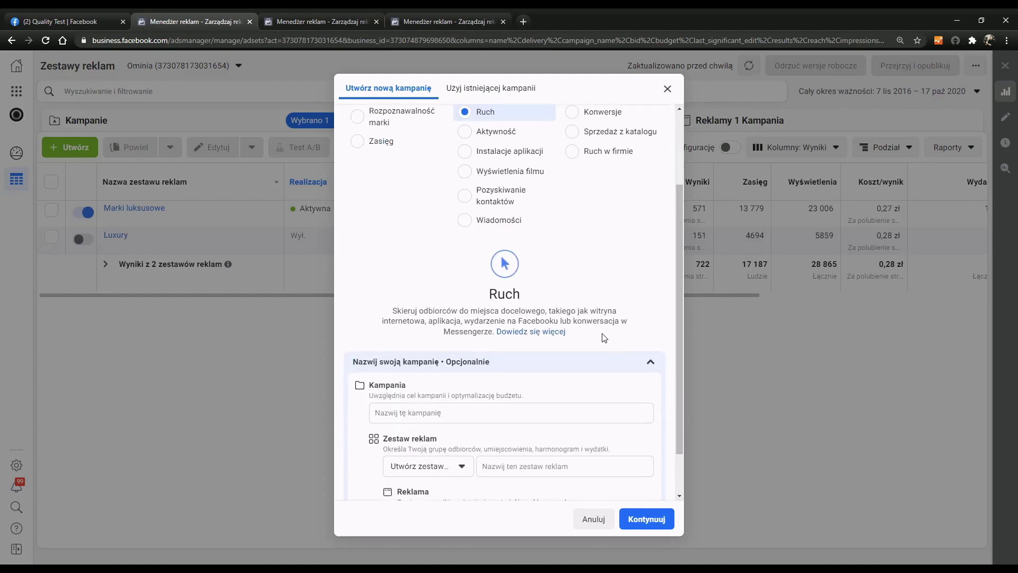
{"action": "scroll", "coordinate": [589, 344], "scroll_direction": "up", "scroll_amount": 2}
{"action": "scroll", "coordinate": [583, 338], "scroll_direction": "up", "scroll_amount": 2}
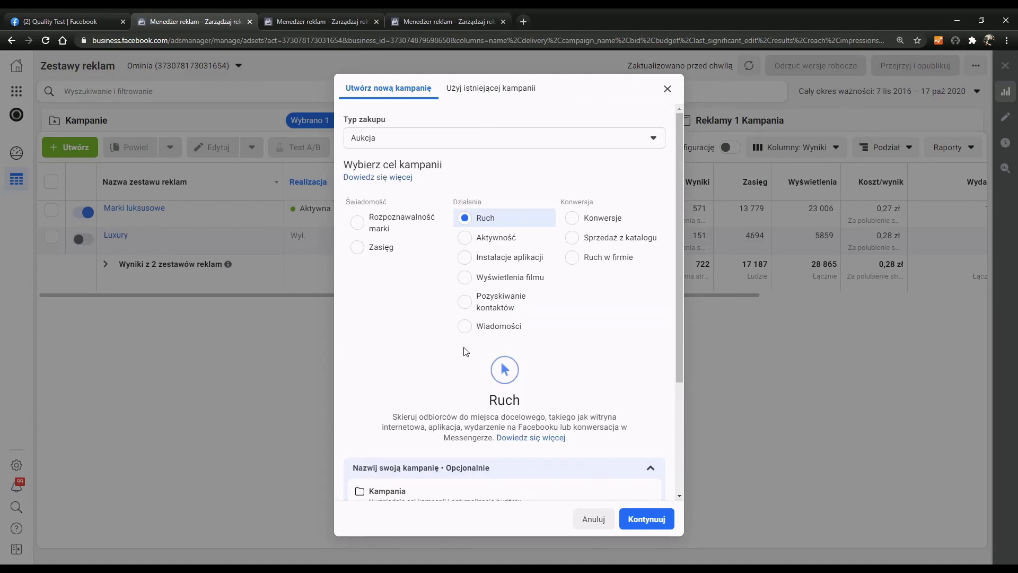
{"action": "left_click", "coordinate": [638, 524]}
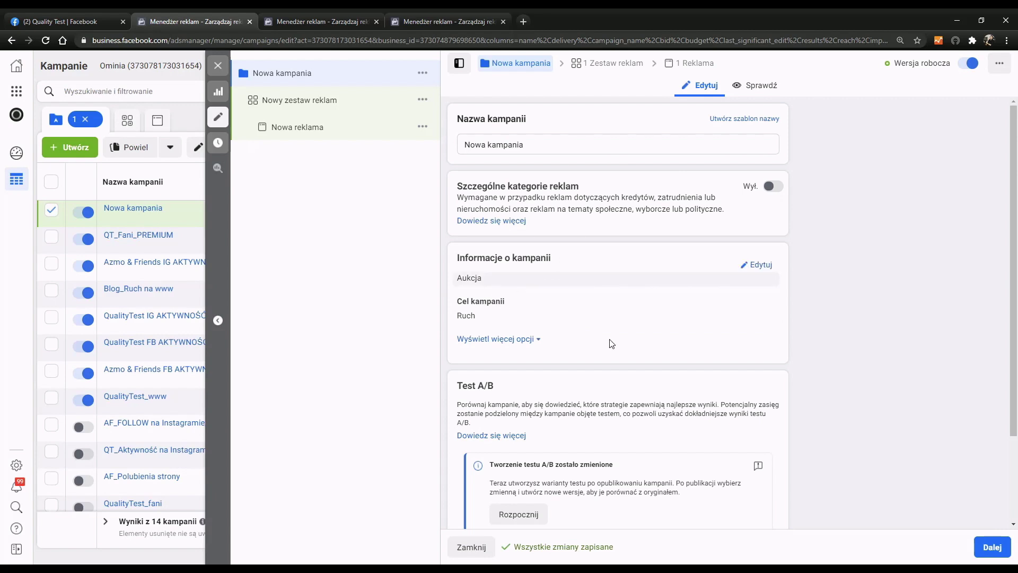
Review the campaign's A/B test and budget optimization settings, keep them as they are, and continue to the ad set
{"action": "scroll", "coordinate": [666, 316], "scroll_direction": "down", "scroll_amount": 1}
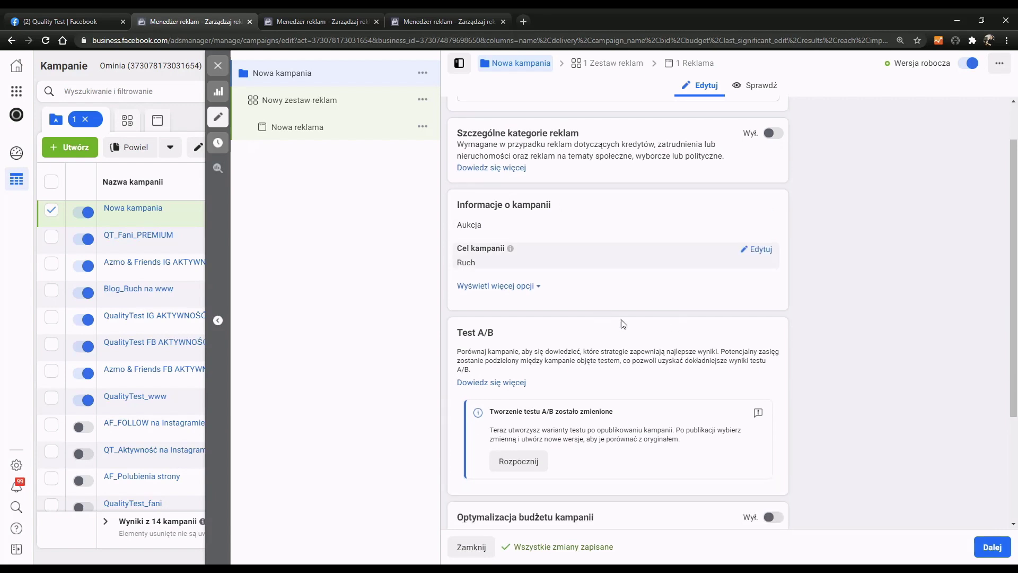
{"action": "scroll", "coordinate": [602, 313], "scroll_direction": "down", "scroll_amount": 2}
{"action": "scroll", "coordinate": [624, 325], "scroll_direction": "down", "scroll_amount": 1}
{"action": "scroll", "coordinate": [626, 323], "scroll_direction": "up", "scroll_amount": 2}
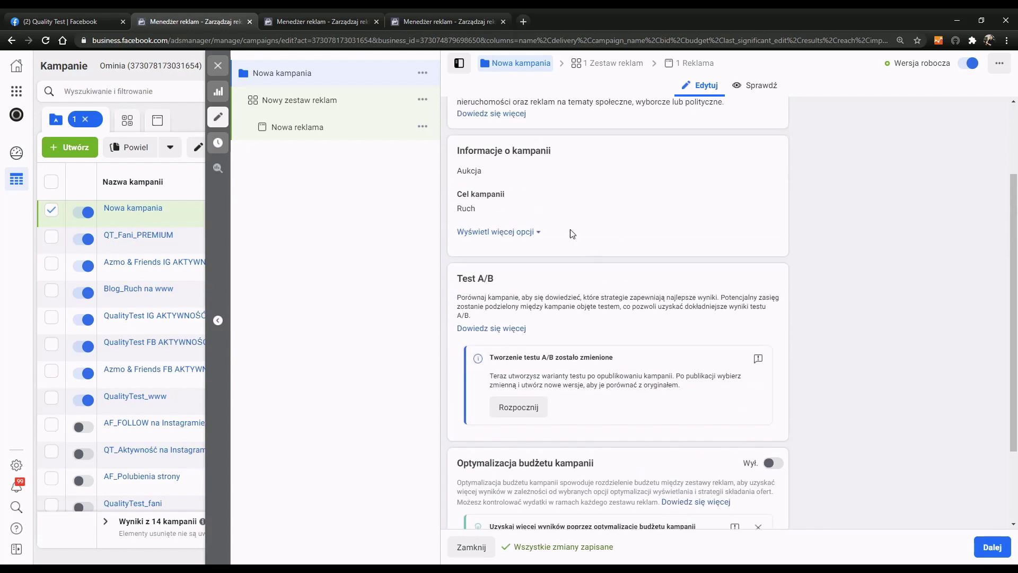
{"action": "scroll", "coordinate": [638, 286], "scroll_direction": "down", "scroll_amount": 2}
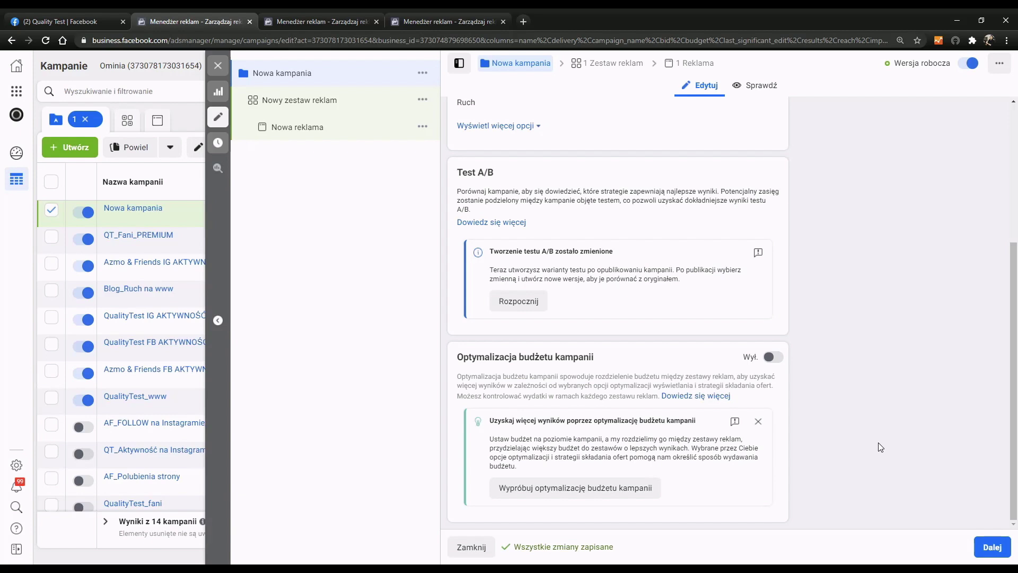
{"action": "left_click", "coordinate": [990, 549]}
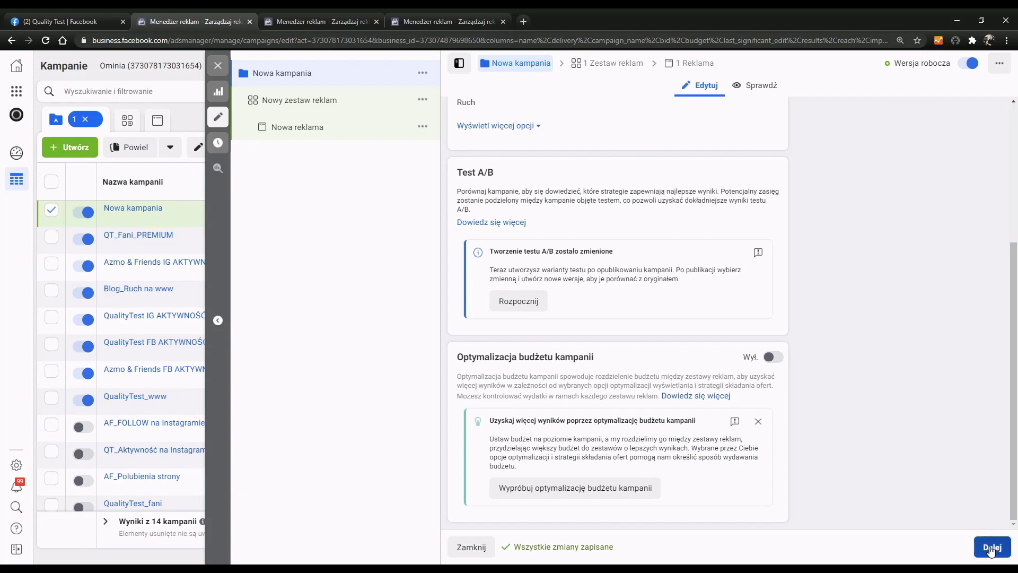
{"action": "left_click", "coordinate": [990, 549]}
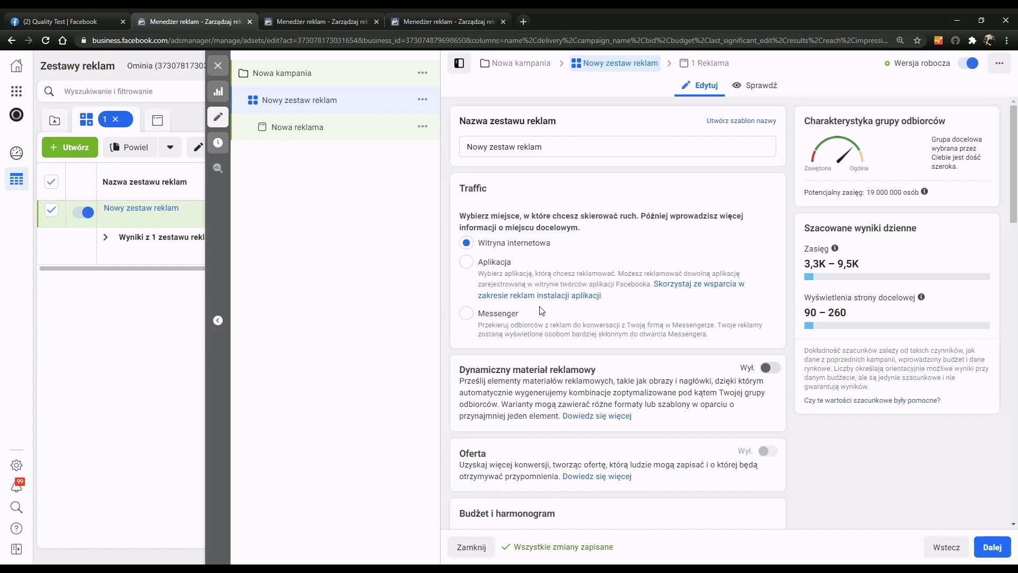
Review the ad set's traffic, budget and audience settings, opening the age range to view the minimum-age choices
{"action": "scroll", "coordinate": [594, 307], "scroll_direction": "down", "scroll_amount": 1}
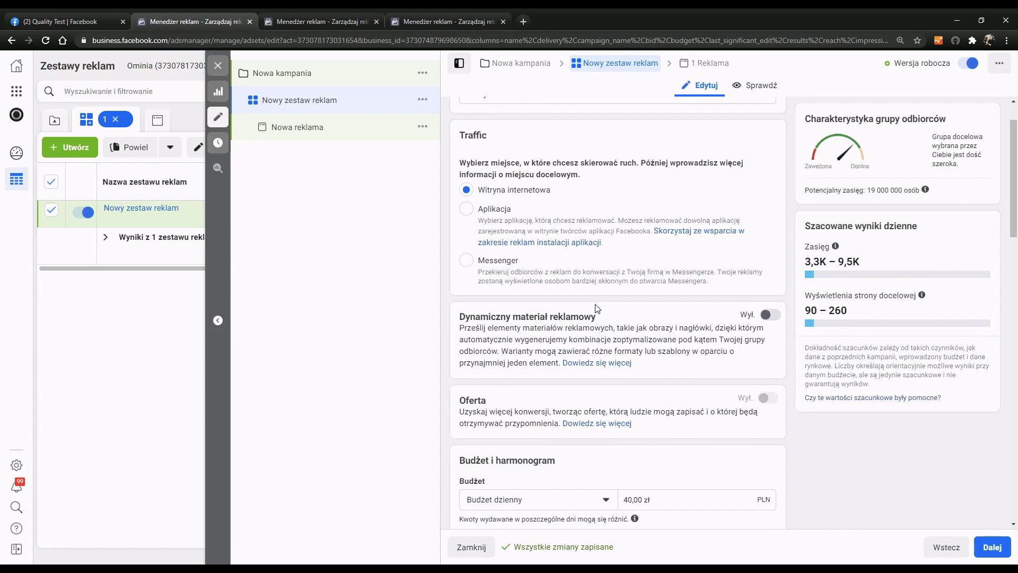
{"action": "scroll", "coordinate": [597, 313], "scroll_direction": "down", "scroll_amount": 3}
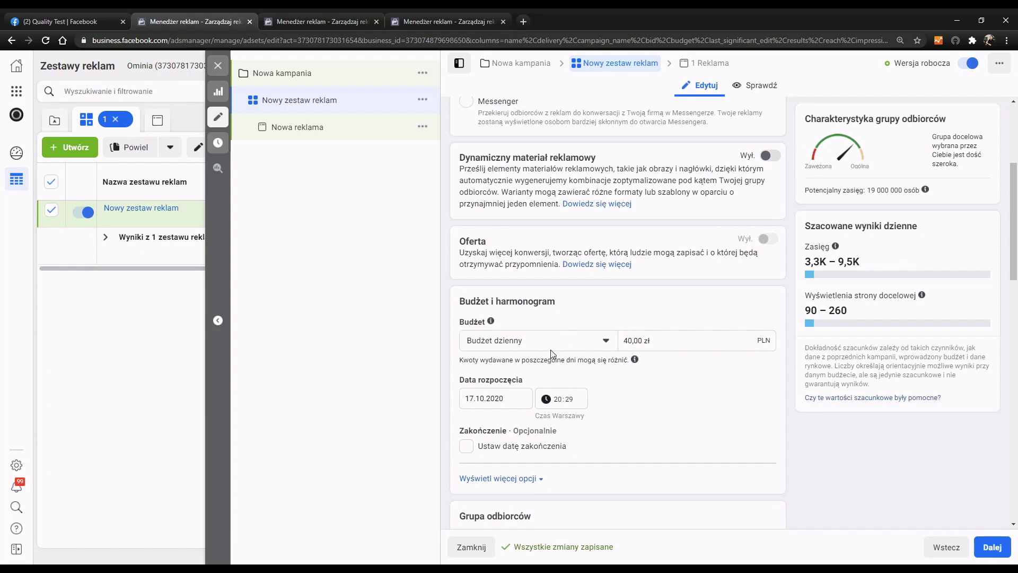
{"action": "scroll", "coordinate": [551, 352], "scroll_direction": "down", "scroll_amount": 4}
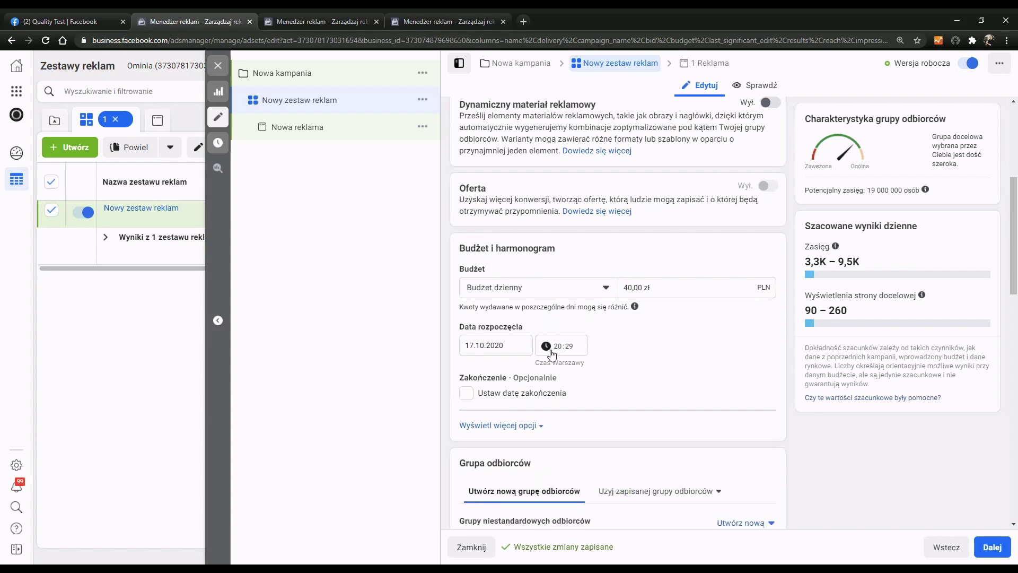
{"action": "scroll", "coordinate": [623, 357], "scroll_direction": "down", "scroll_amount": 3}
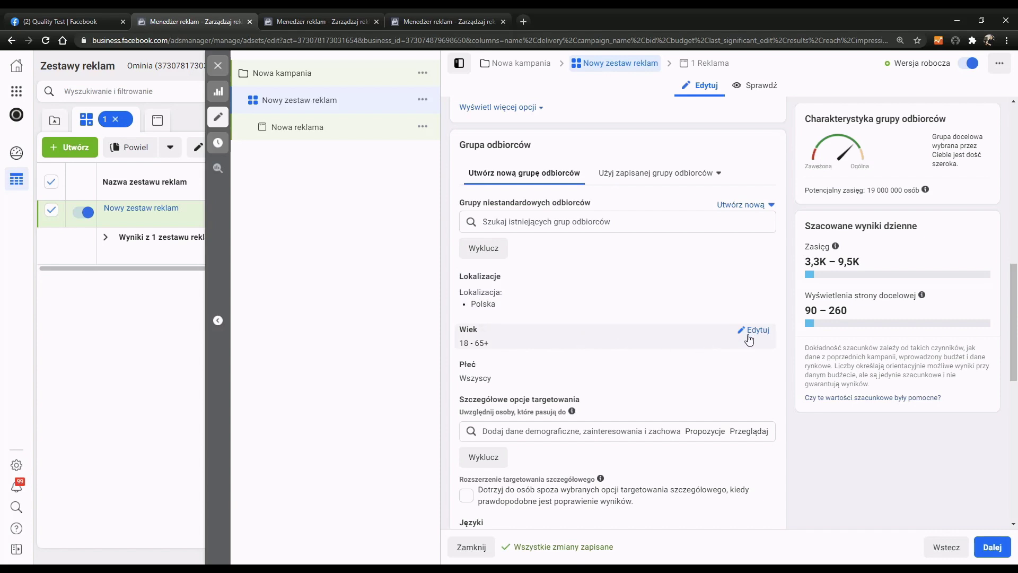
{"action": "left_click", "coordinate": [758, 333]}
{"action": "left_click", "coordinate": [482, 349]}
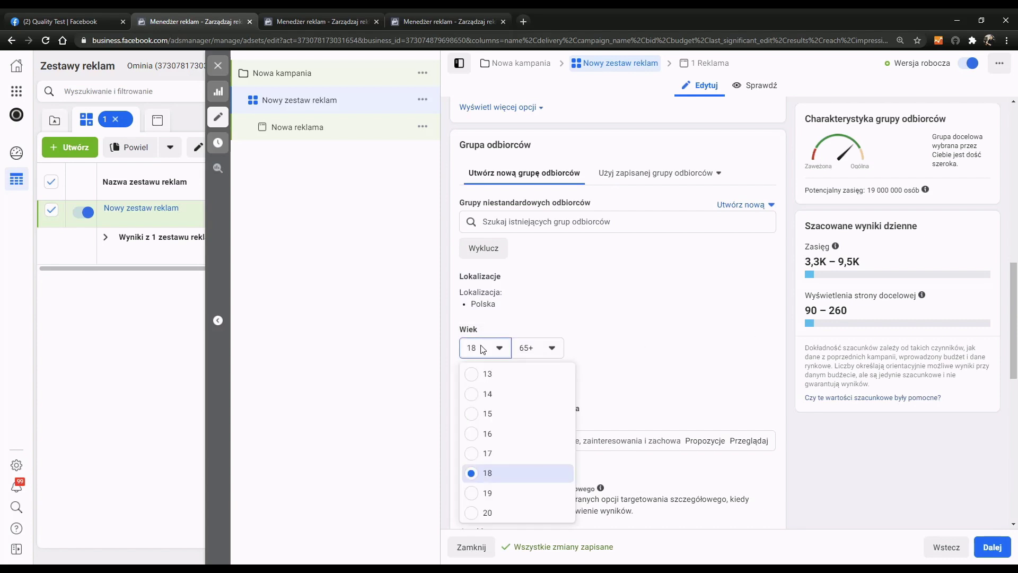
{"action": "left_click", "coordinate": [483, 349]}
{"action": "scroll", "coordinate": [639, 330], "scroll_direction": "down", "scroll_amount": 1}
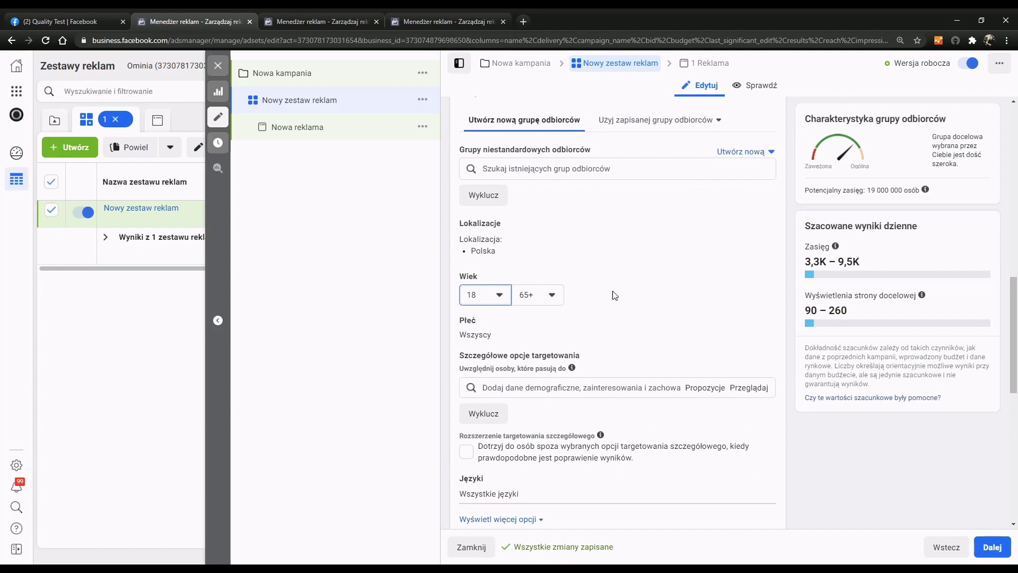
{"action": "scroll", "coordinate": [567, 300], "scroll_direction": "down", "scroll_amount": 1}
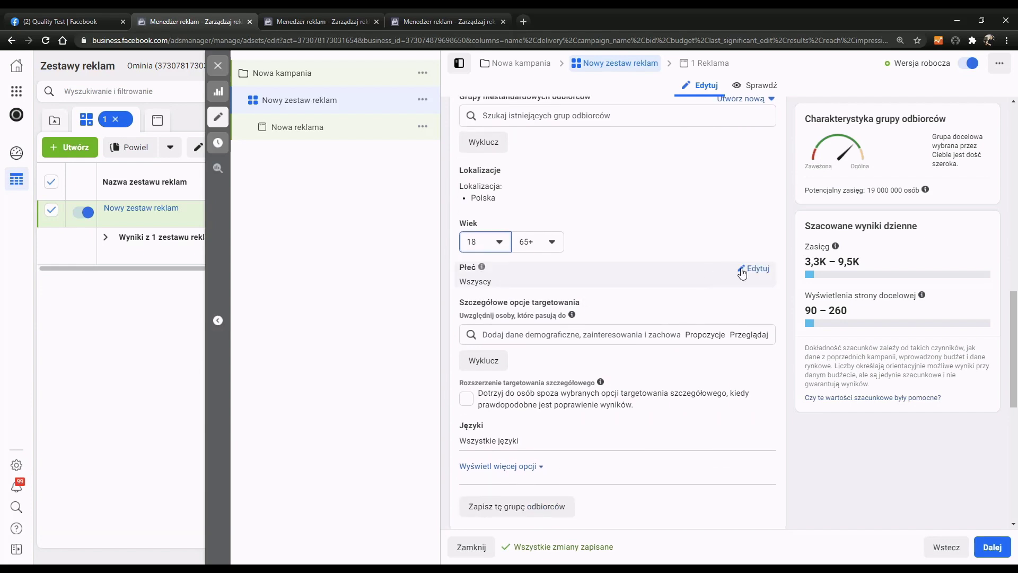
Browse the detailed targeting categories and examine the Dane demograficzne groups, including Finansowe
{"action": "left_click", "coordinate": [555, 335]}
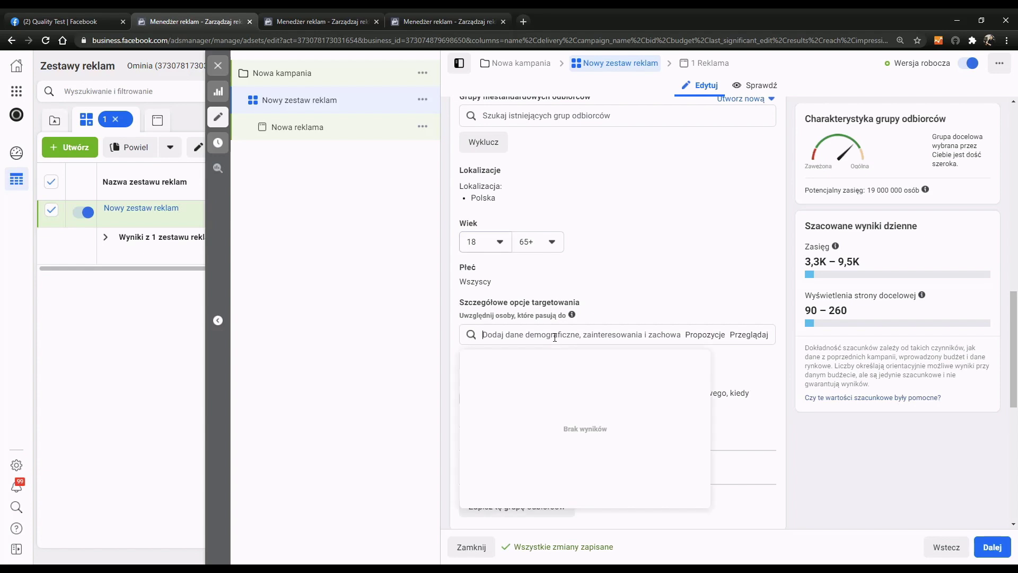
{"action": "left_click", "coordinate": [667, 306]}
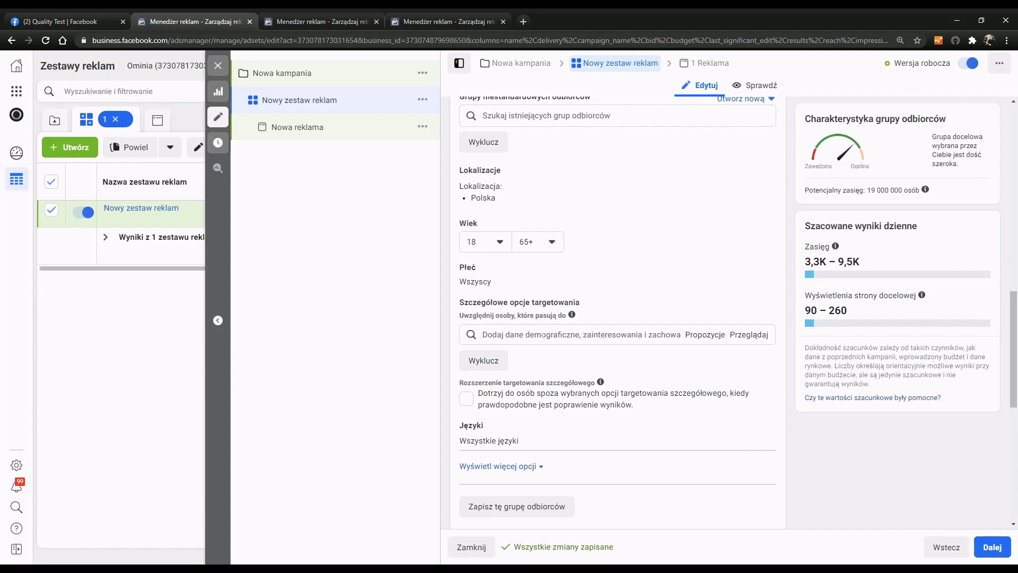
{"action": "left_click", "coordinate": [543, 335]}
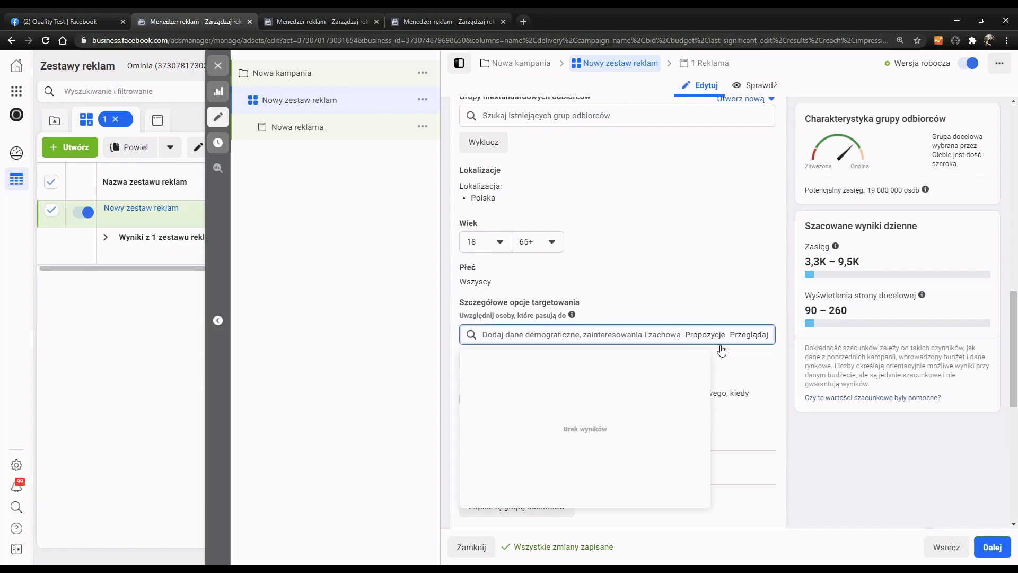
{"action": "left_click", "coordinate": [752, 341]}
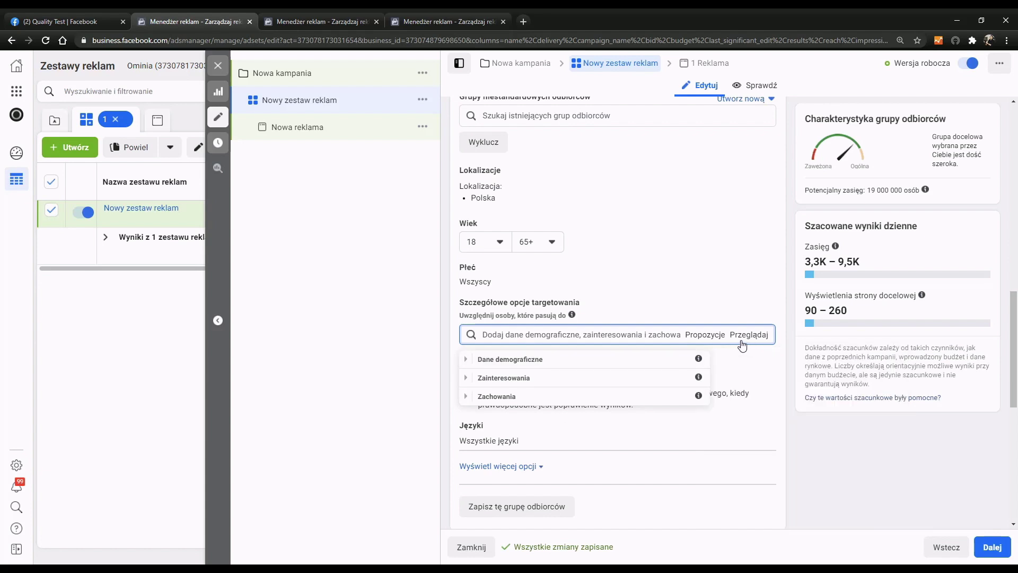
{"action": "left_click", "coordinate": [466, 364]}
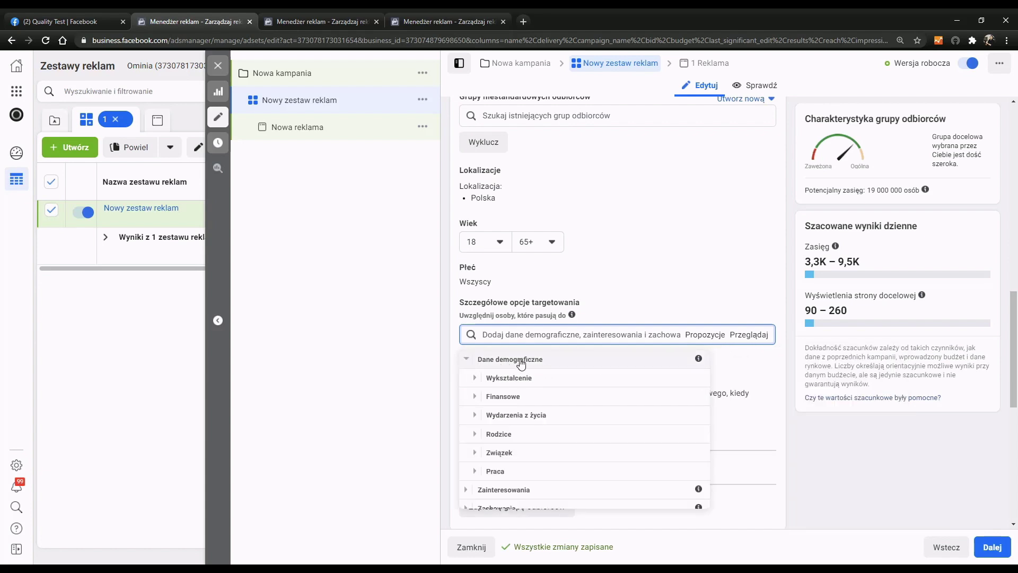
{"action": "mouse_move", "coordinate": [696, 366]}
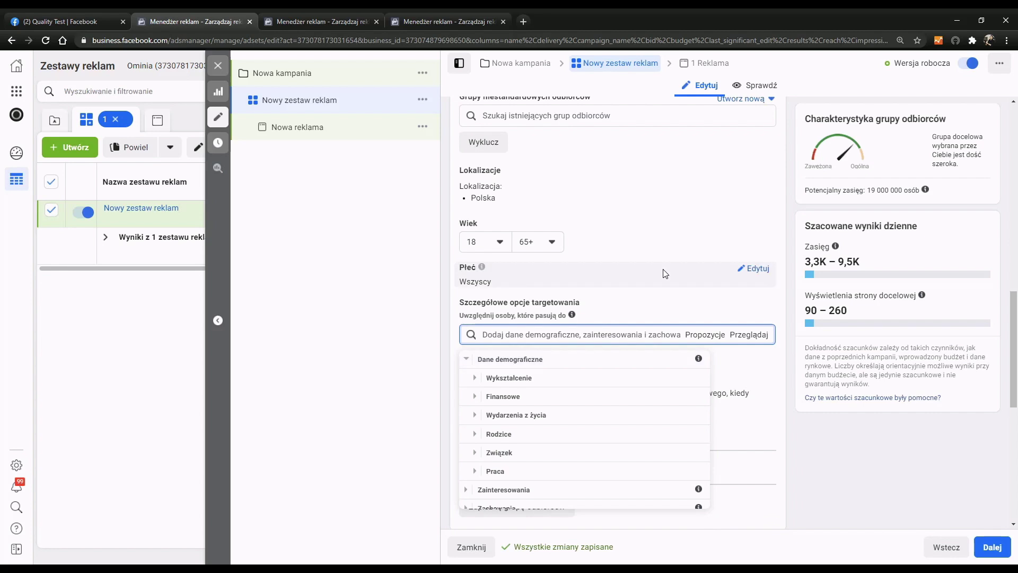
{"action": "scroll", "coordinate": [552, 311], "scroll_direction": "down", "scroll_amount": 1}
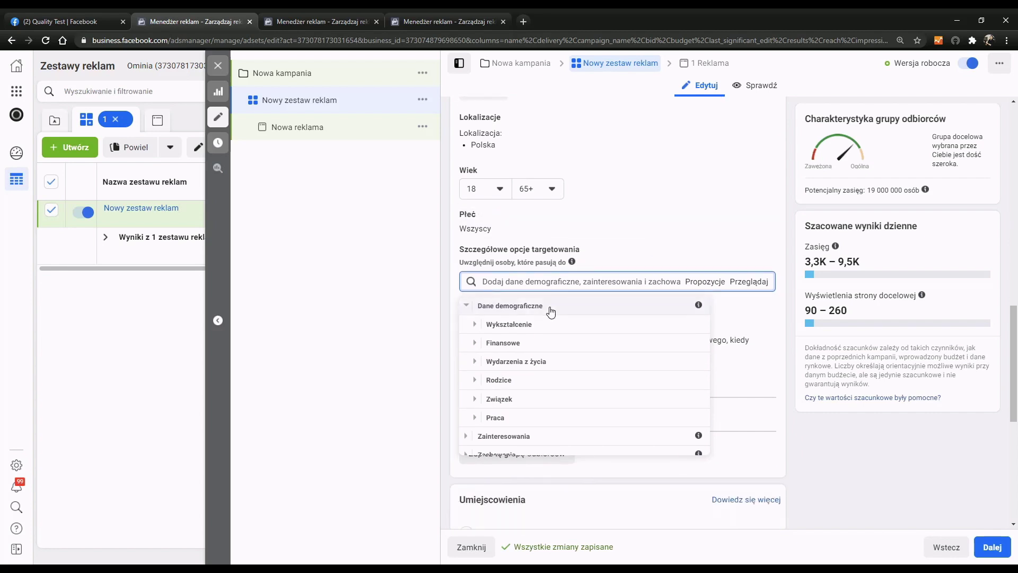
{"action": "left_click", "coordinate": [475, 343]}
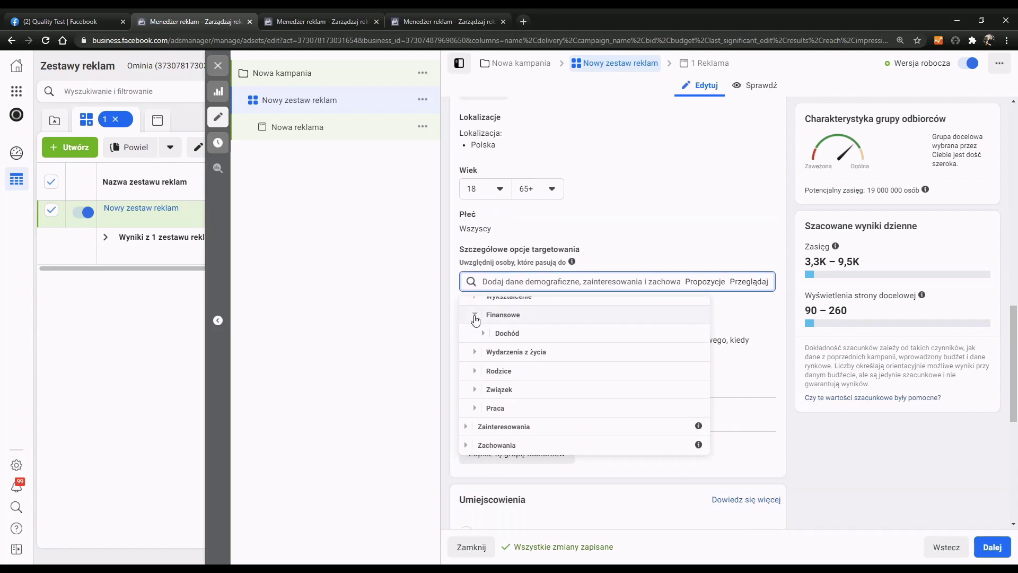
{"action": "left_click", "coordinate": [475, 317]}
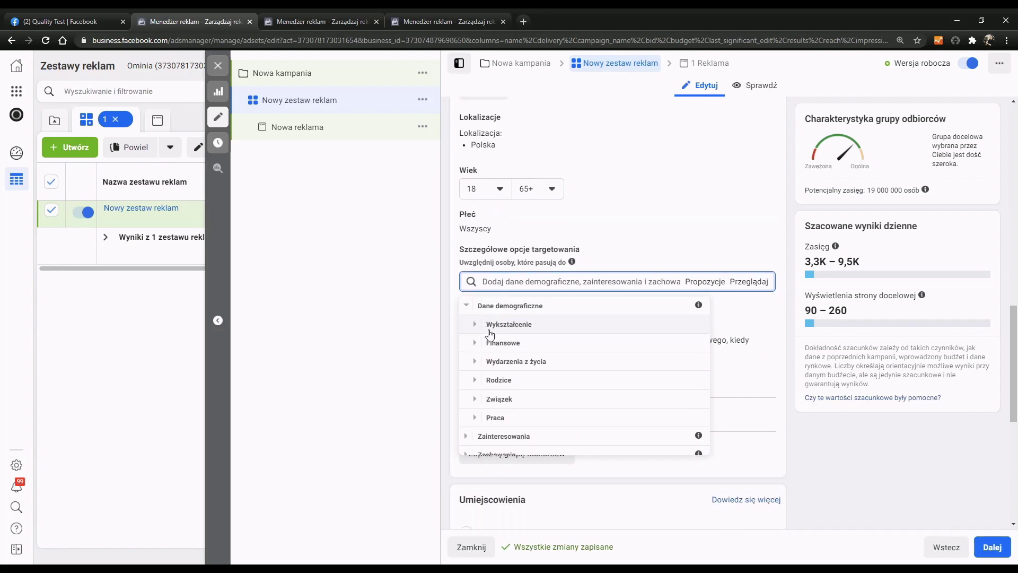
Examine the Wydarzenia z życia targeting options, including the Rocznica, Urodziny and Znajomi subgroups
{"action": "left_click", "coordinate": [476, 364]}
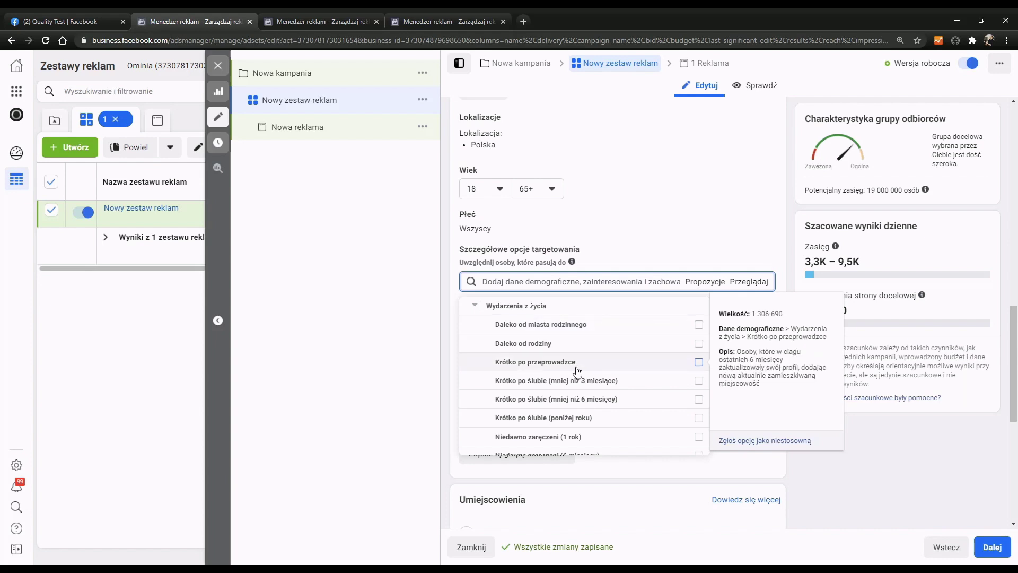
{"action": "scroll", "coordinate": [599, 373], "scroll_direction": "down", "scroll_amount": 1}
{"action": "scroll", "coordinate": [601, 374], "scroll_direction": "down", "scroll_amount": 3}
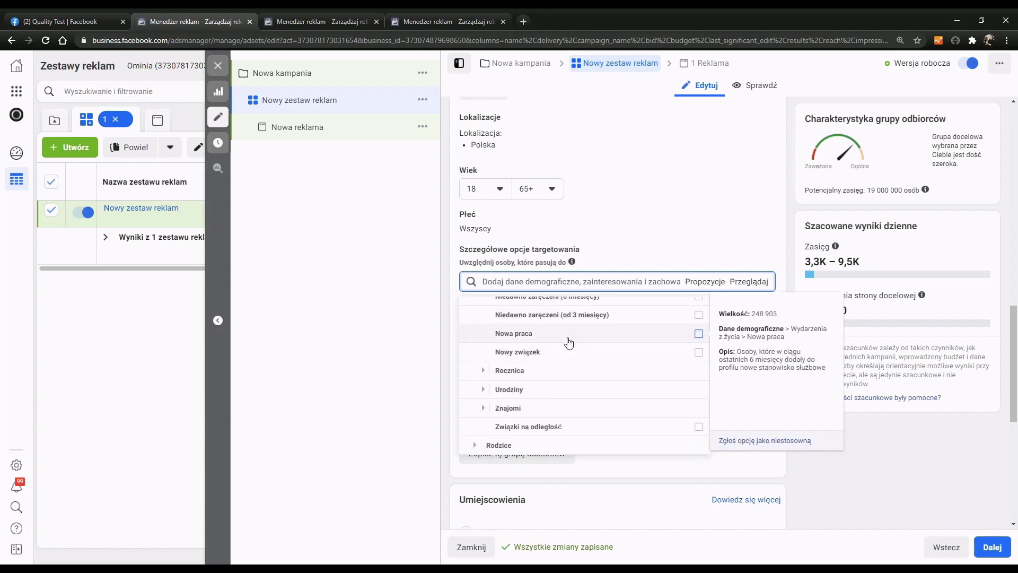
{"action": "mouse_move", "coordinate": [566, 342]}
{"action": "left_click", "coordinate": [483, 371]}
{"action": "scroll", "coordinate": [557, 329], "scroll_direction": "down", "scroll_amount": 1}
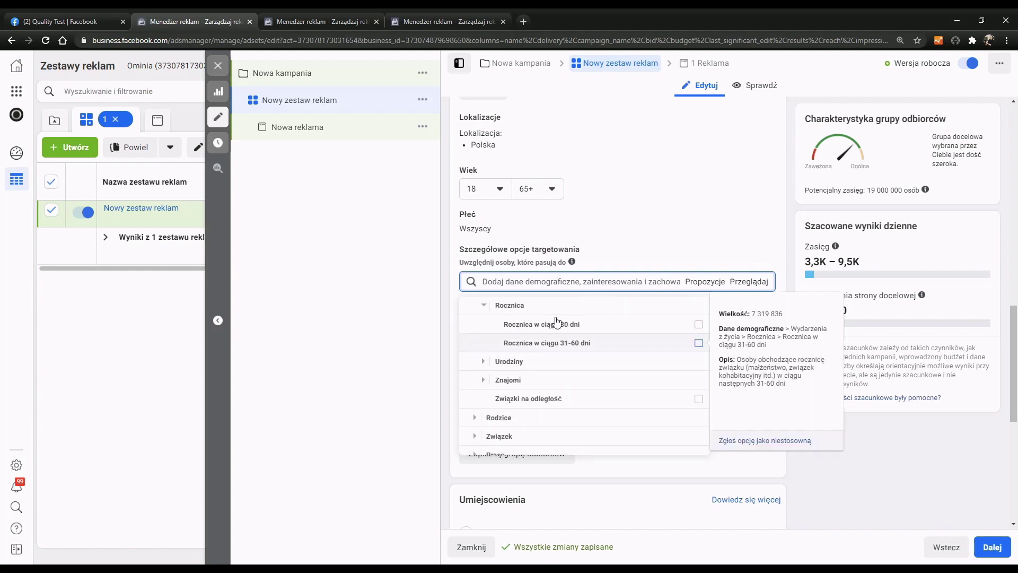
{"action": "left_click", "coordinate": [482, 365]}
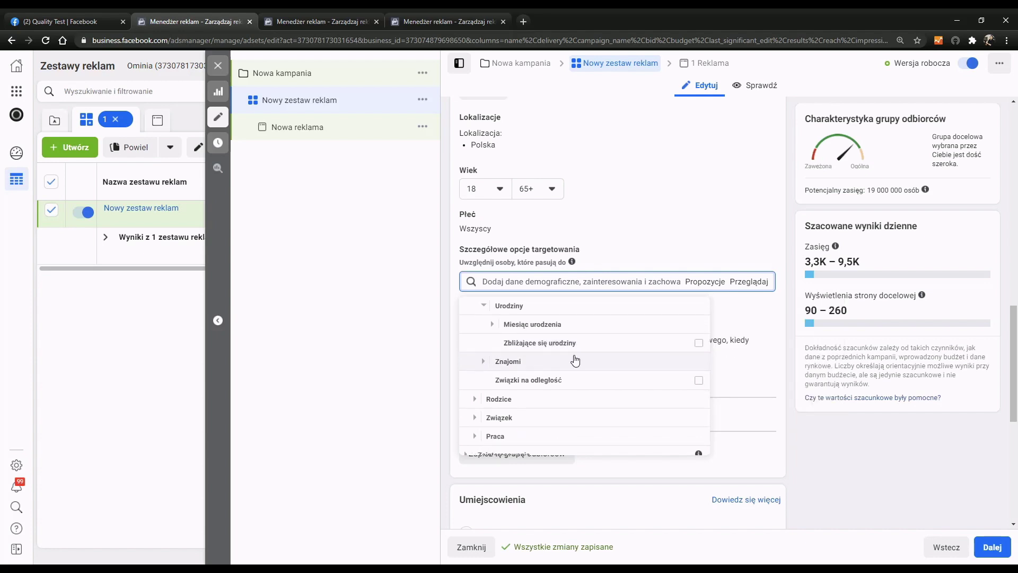
{"action": "left_click", "coordinate": [484, 363]}
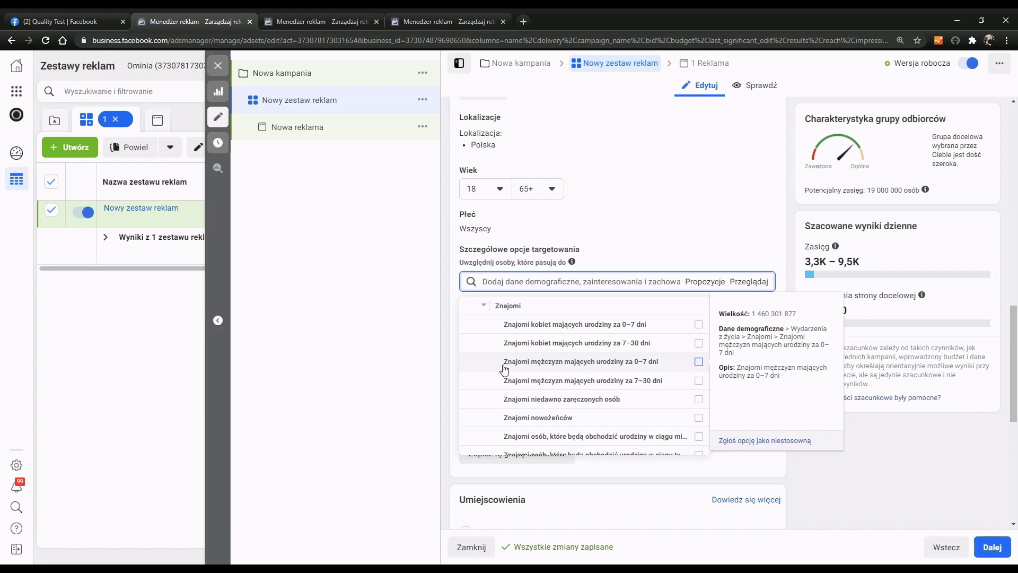
{"action": "scroll", "coordinate": [504, 370], "scroll_direction": "down", "scroll_amount": 3}
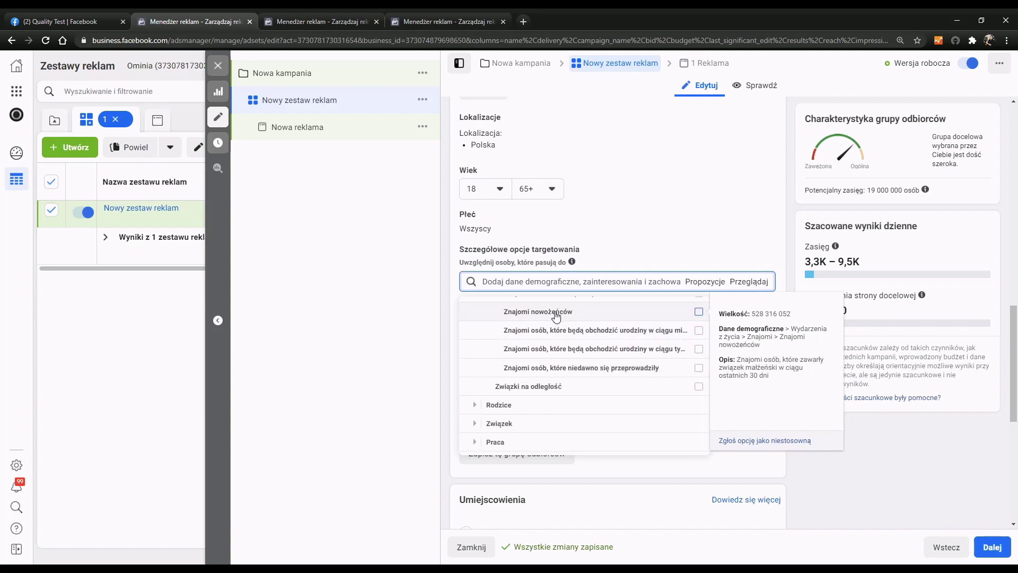
Examine the parent targeting options by child age under Rodzice > Wszyscy rodzice
{"action": "scroll", "coordinate": [494, 387], "scroll_direction": "down", "scroll_amount": 2}
{"action": "left_click", "coordinate": [476, 371]}
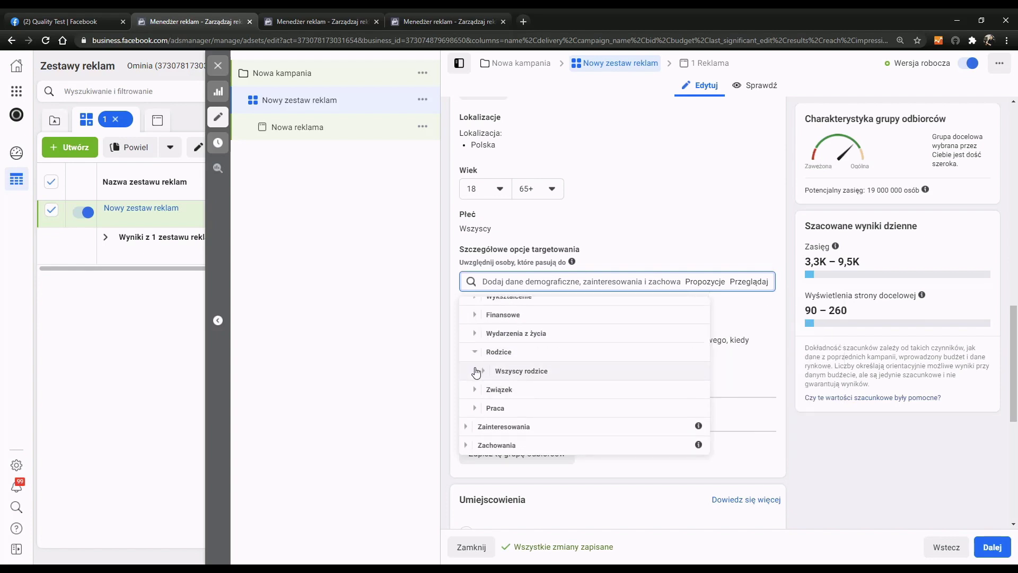
{"action": "left_click", "coordinate": [483, 379]}
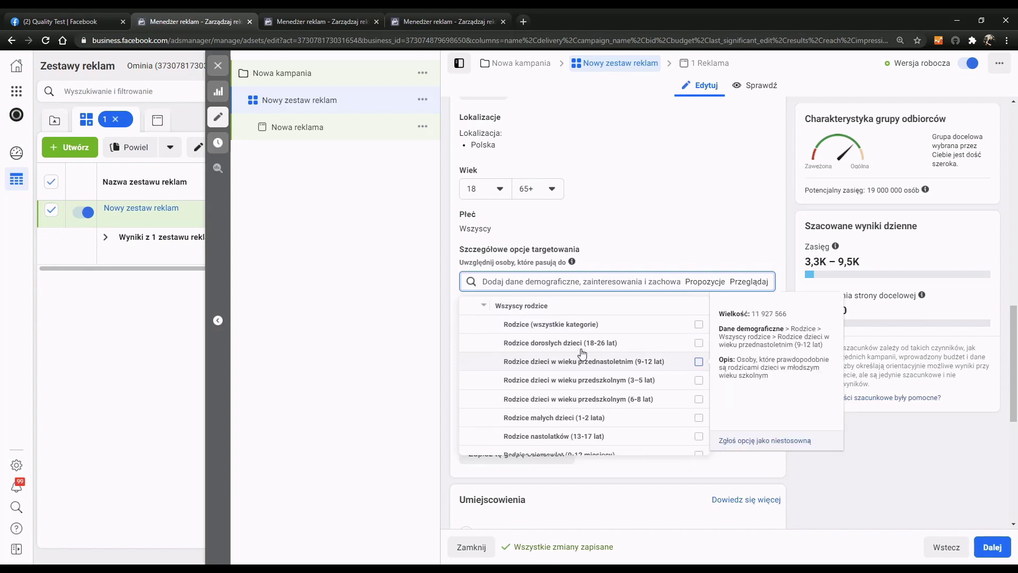
{"action": "scroll", "coordinate": [583, 360], "scroll_direction": "down", "scroll_amount": 1}
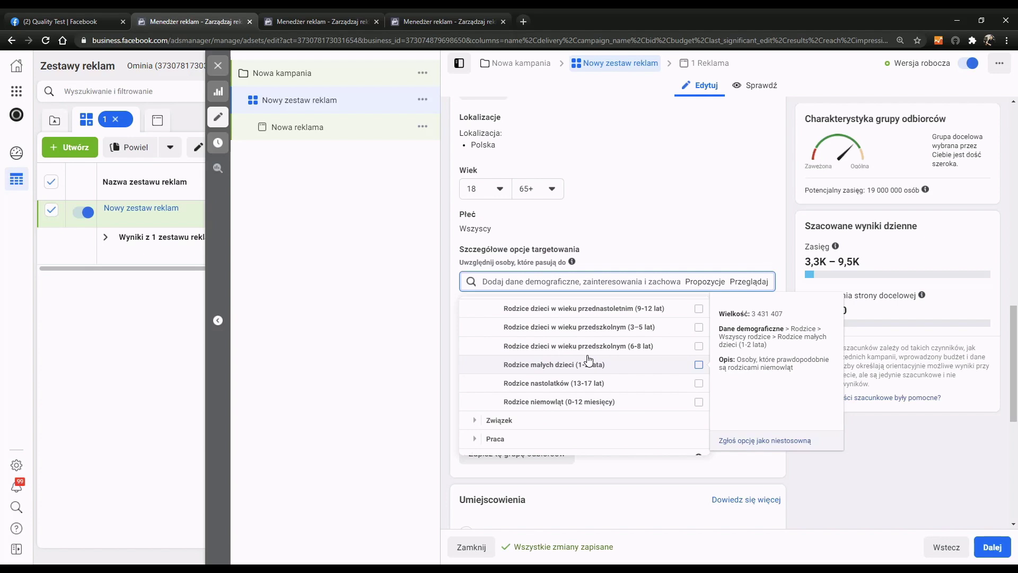
{"action": "scroll", "coordinate": [589, 361], "scroll_direction": "down", "scroll_amount": 1}
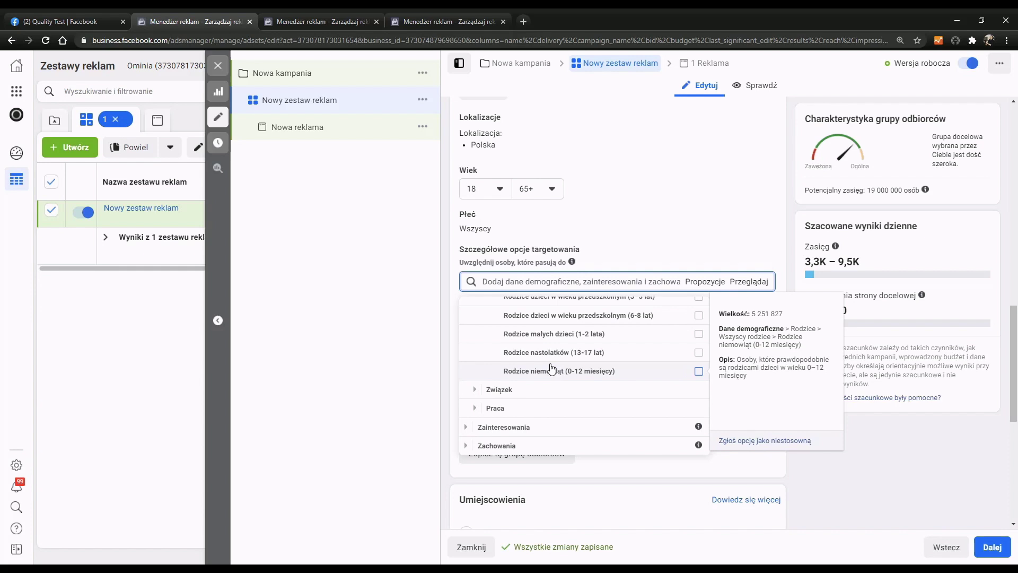
Examine the relationship-status options under Związek > Status związku and the subgroups under Praca
{"action": "left_click", "coordinate": [476, 393]}
{"action": "left_click", "coordinate": [489, 390]}
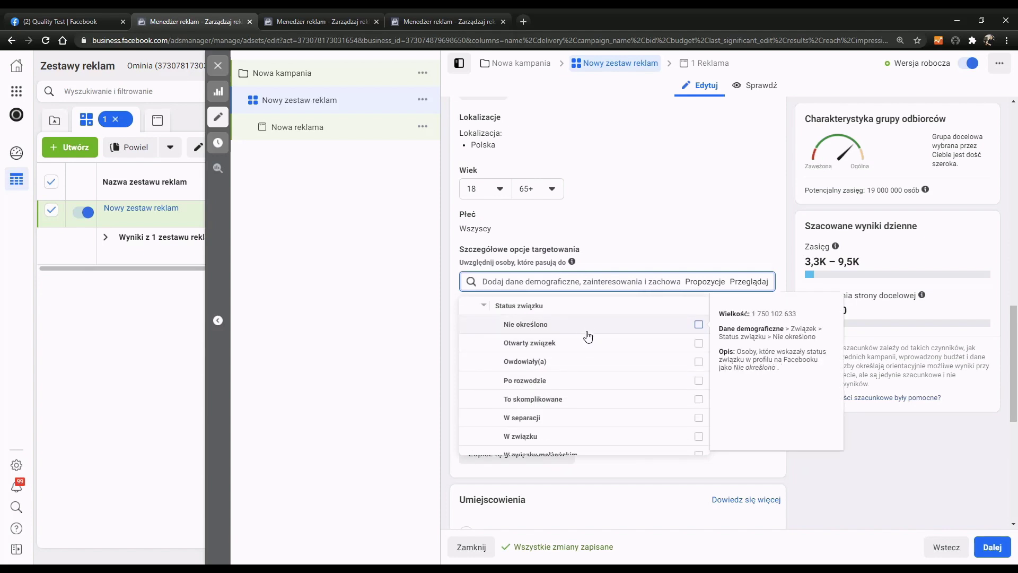
{"action": "scroll", "coordinate": [574, 370], "scroll_direction": "down", "scroll_amount": 2}
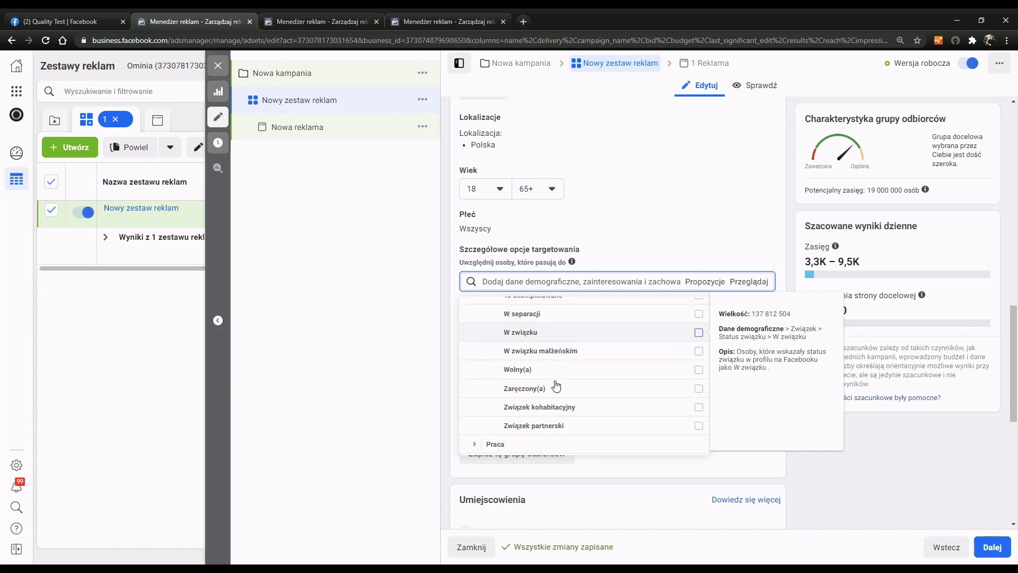
{"action": "scroll", "coordinate": [592, 386], "scroll_direction": "down", "scroll_amount": 1}
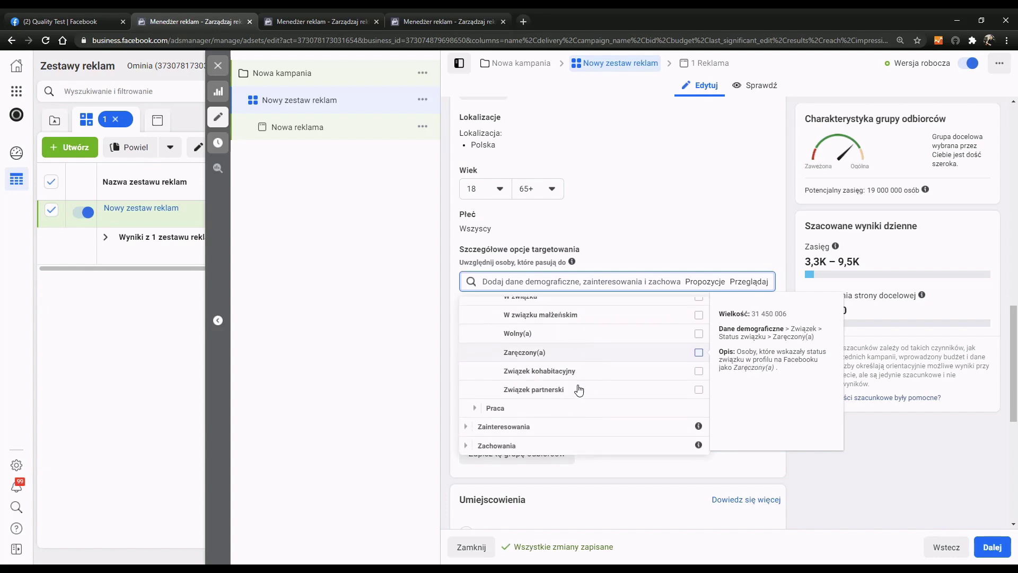
{"action": "left_click", "coordinate": [469, 409]}
{"action": "scroll", "coordinate": [584, 364], "scroll_direction": "down", "scroll_amount": 1}
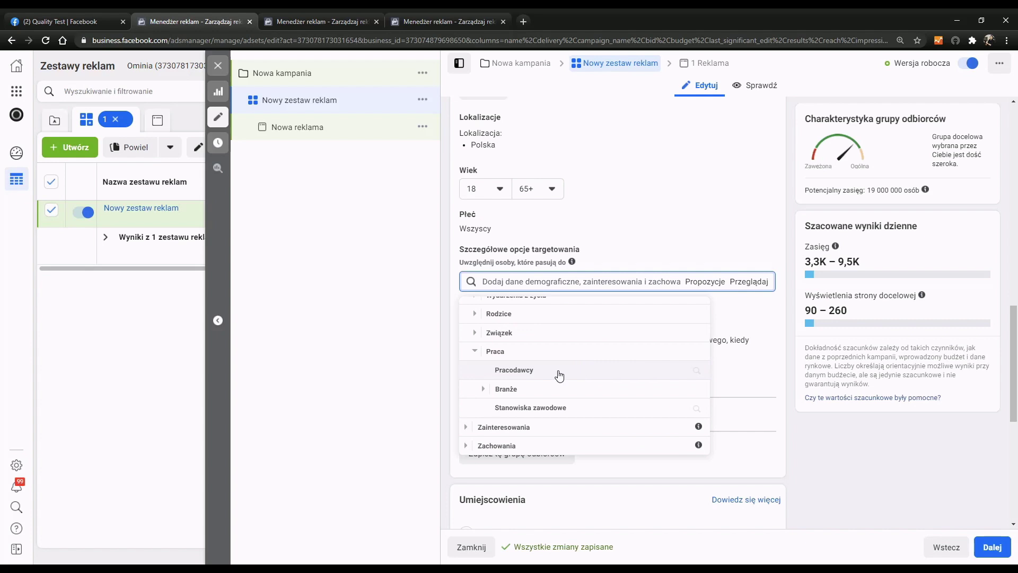
{"action": "scroll", "coordinate": [595, 387], "scroll_direction": "down", "scroll_amount": 1}
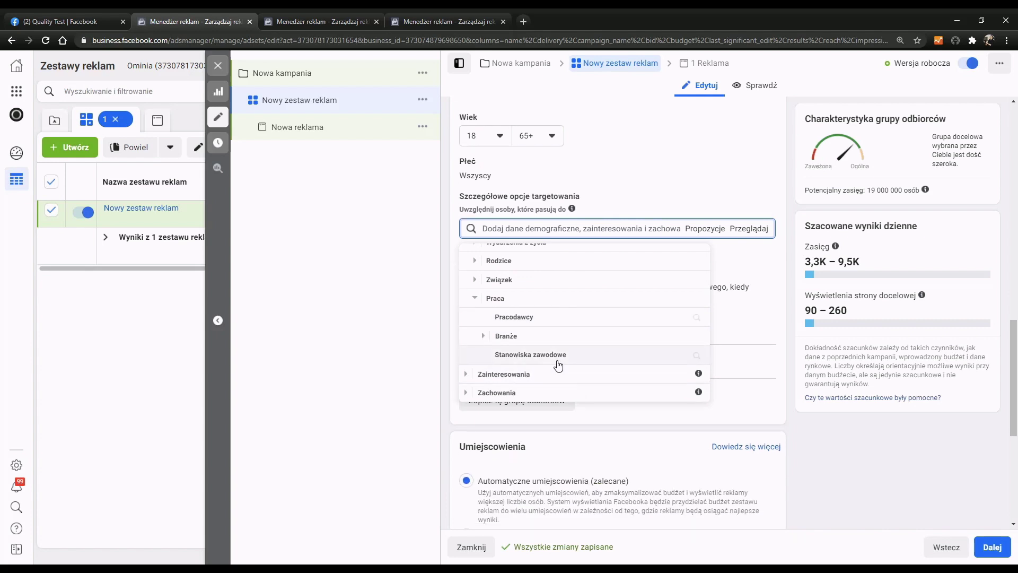
Browse the Zainteresowania categories and examine the interests under Rodzina i związki
{"action": "left_click", "coordinate": [466, 378]}
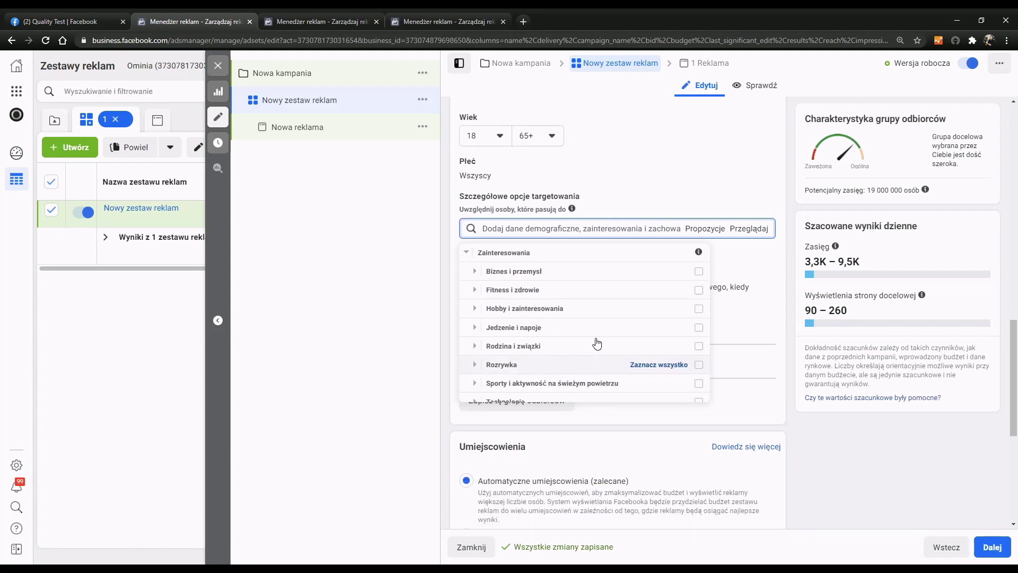
{"action": "left_click", "coordinate": [476, 351]}
{"action": "scroll", "coordinate": [584, 318], "scroll_direction": "down", "scroll_amount": 5}
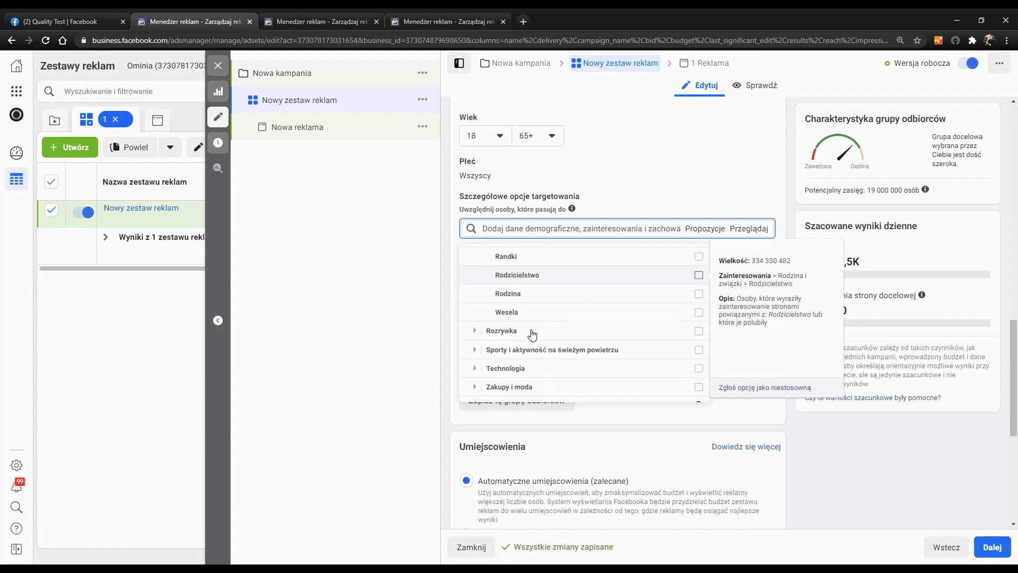
Examine the Rozrywka interests, including the Telewizja and Wydarzenia na żywo subgroups
{"action": "left_click", "coordinate": [474, 318]}
{"action": "scroll", "coordinate": [573, 325], "scroll_direction": "down", "scroll_amount": 2}
{"action": "left_click", "coordinate": [518, 345]}
{"action": "scroll", "coordinate": [512, 353], "scroll_direction": "down", "scroll_amount": 2}
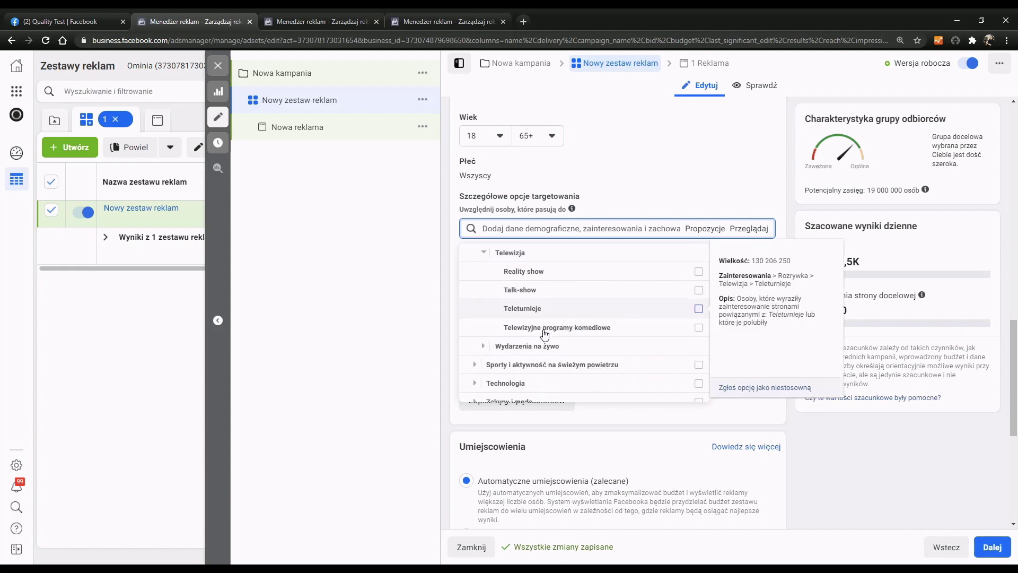
{"action": "left_click", "coordinate": [488, 350]}
{"action": "scroll", "coordinate": [585, 324], "scroll_direction": "down", "scroll_amount": 3}
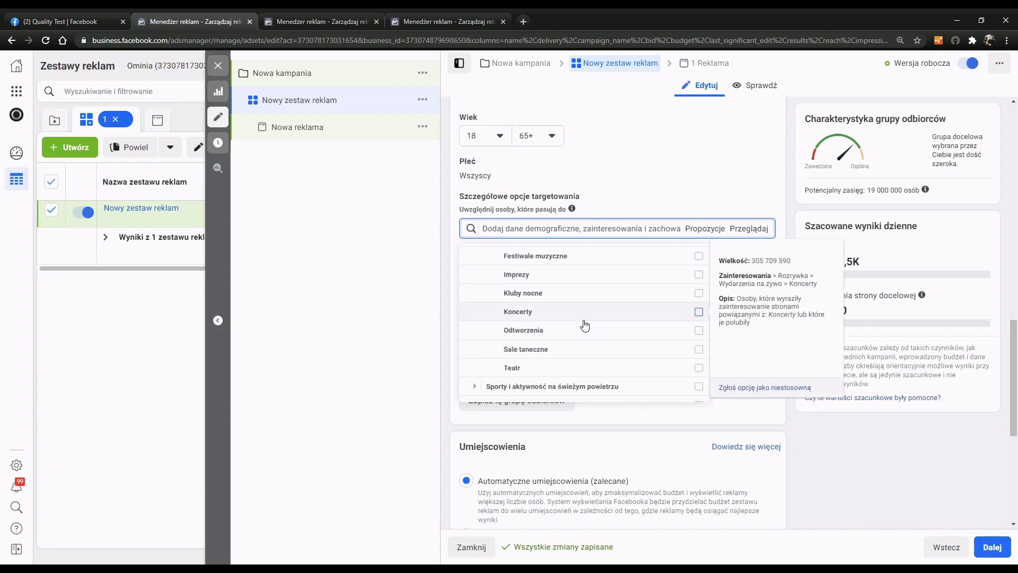
{"action": "scroll", "coordinate": [581, 332], "scroll_direction": "up", "scroll_amount": 1}
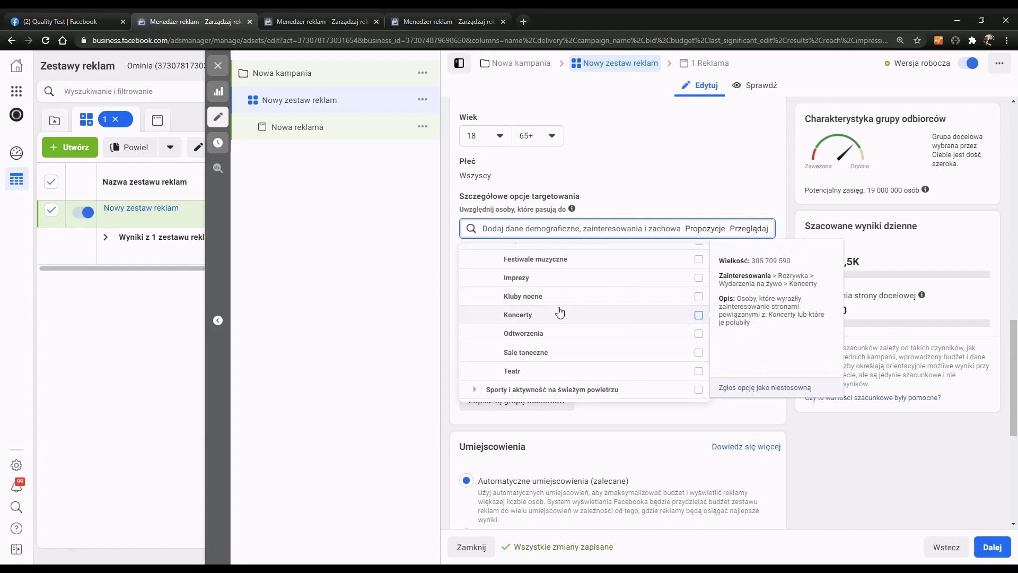
{"action": "scroll", "coordinate": [559, 316], "scroll_direction": "down", "scroll_amount": 1}
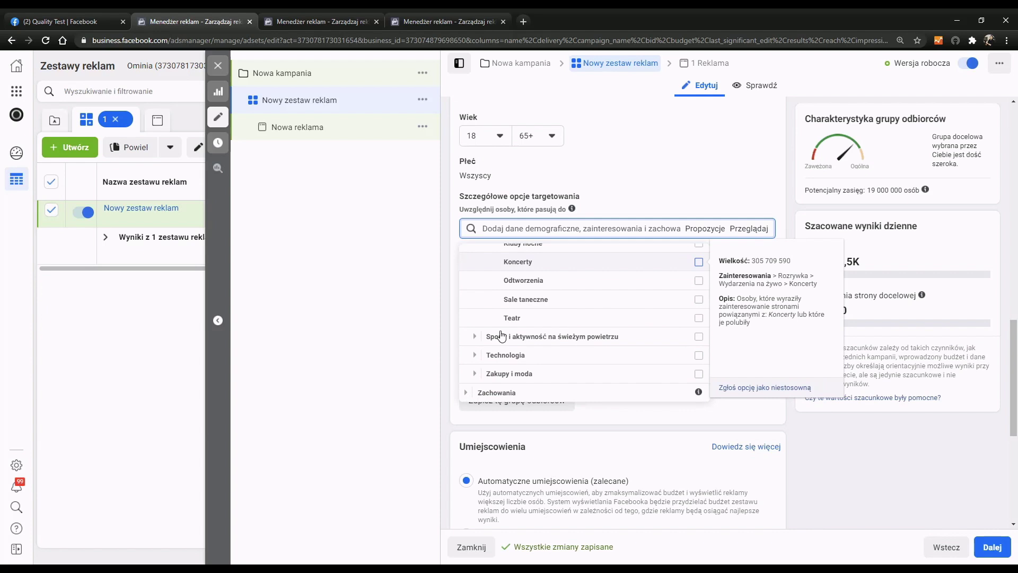
Examine the Technologia interests in the Komputery and Sprzęt elektroniczny subgroups
{"action": "scroll", "coordinate": [477, 334], "scroll_direction": "down", "scroll_amount": 1}
{"action": "left_click", "coordinate": [475, 303]}
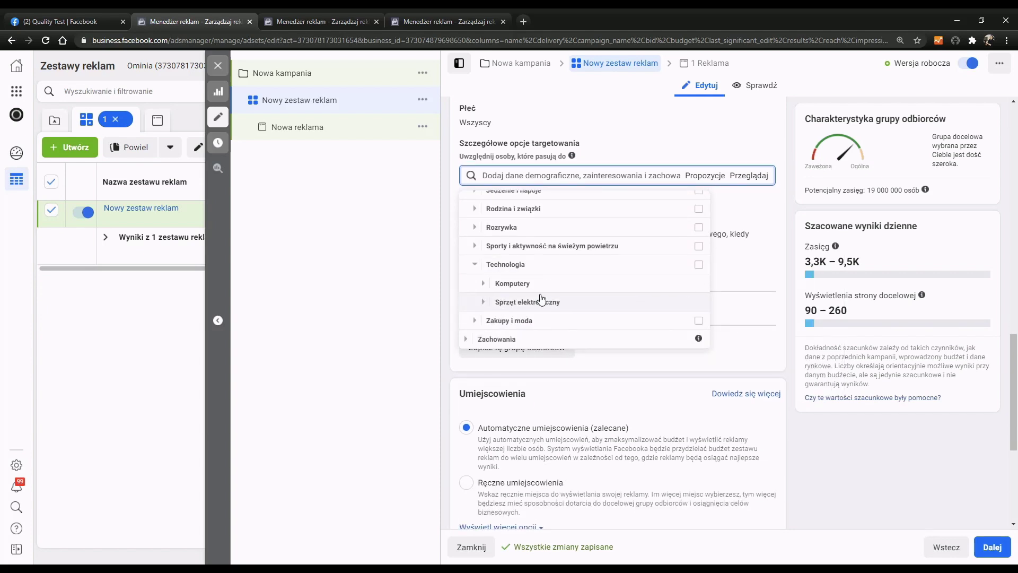
{"action": "left_click", "coordinate": [483, 281]}
{"action": "scroll", "coordinate": [530, 290], "scroll_direction": "down", "scroll_amount": 1}
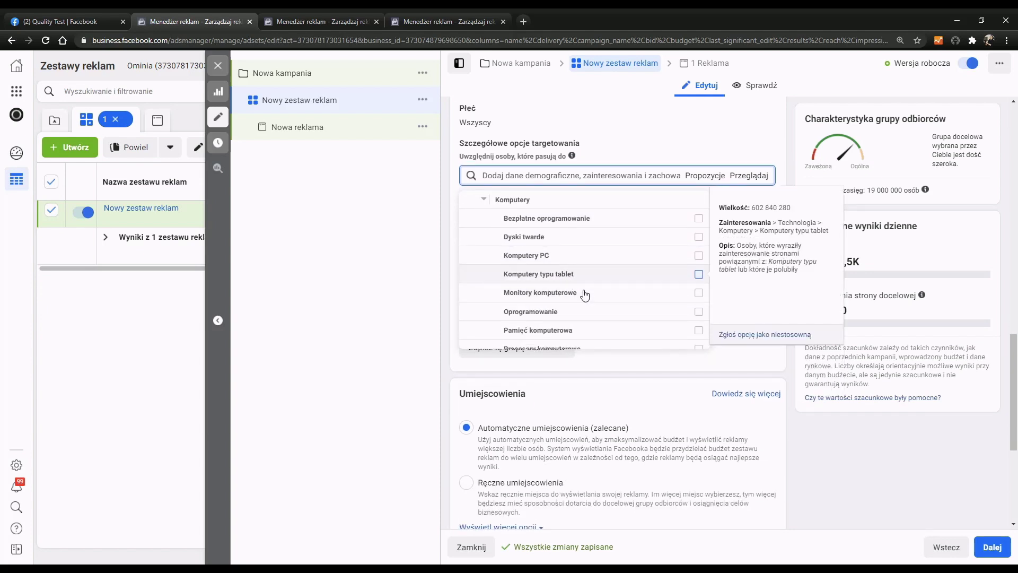
{"action": "scroll", "coordinate": [580, 295], "scroll_direction": "down", "scroll_amount": 2}
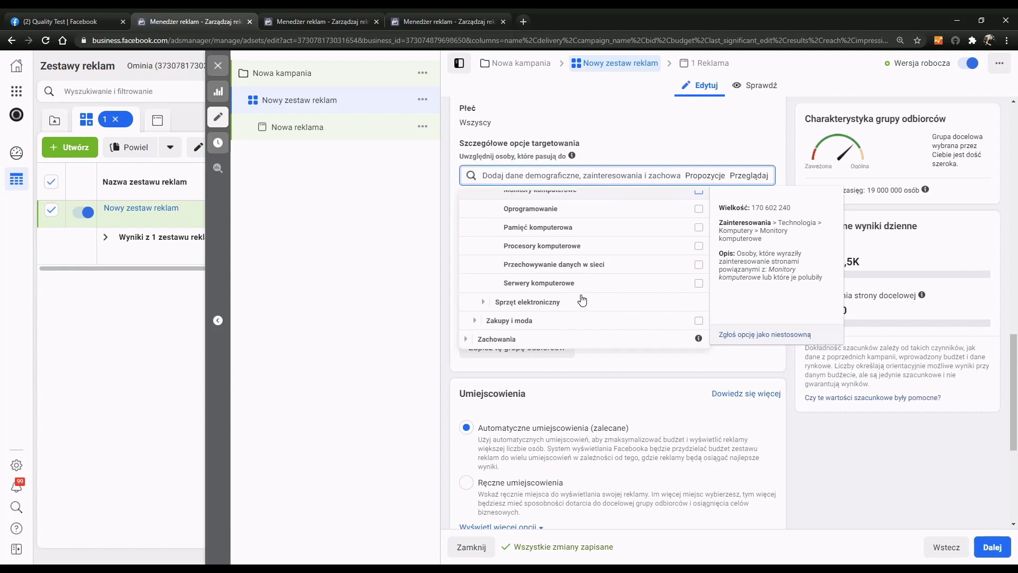
{"action": "left_click", "coordinate": [483, 302]}
{"action": "scroll", "coordinate": [516, 272], "scroll_direction": "down", "scroll_amount": 3}
{"action": "scroll", "coordinate": [548, 267], "scroll_direction": "down", "scroll_amount": 1}
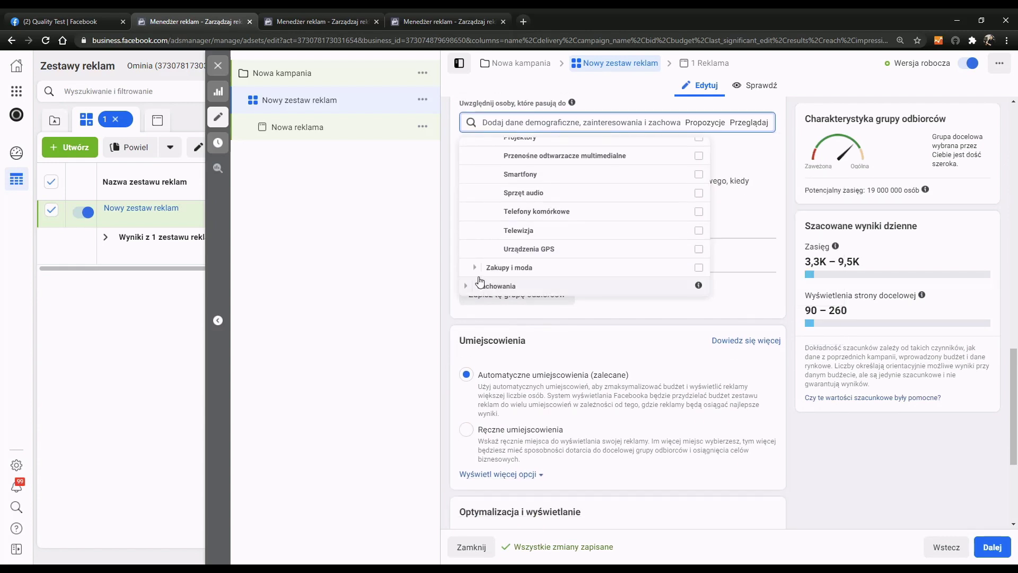
Examine the shopping interests under Zakupy i moda > Zakupy
{"action": "left_click", "coordinate": [530, 263]}
{"action": "scroll", "coordinate": [535, 249], "scroll_direction": "down", "scroll_amount": 1}
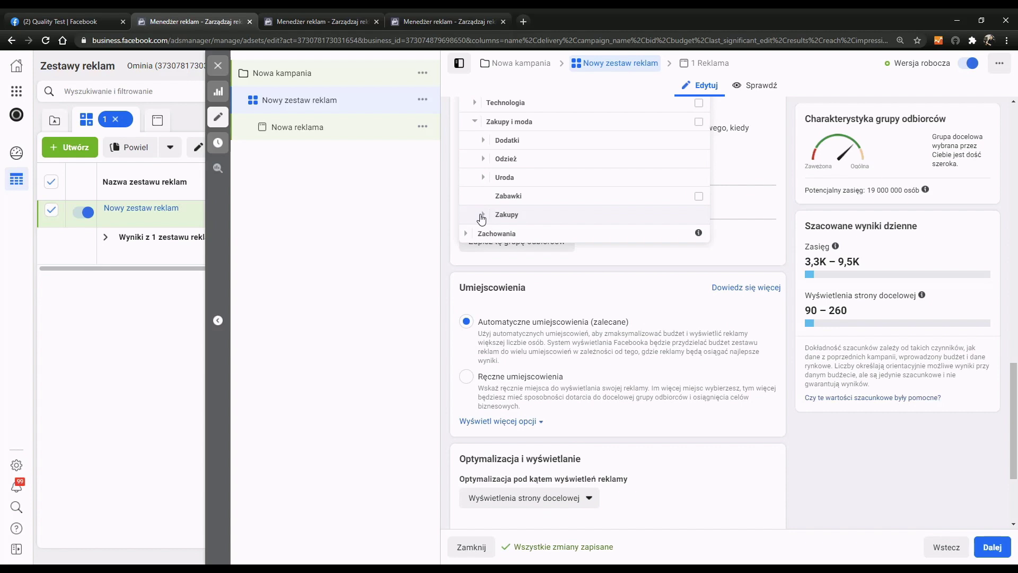
{"action": "left_click", "coordinate": [519, 215]}
{"action": "scroll", "coordinate": [541, 202], "scroll_direction": "down", "scroll_amount": 1}
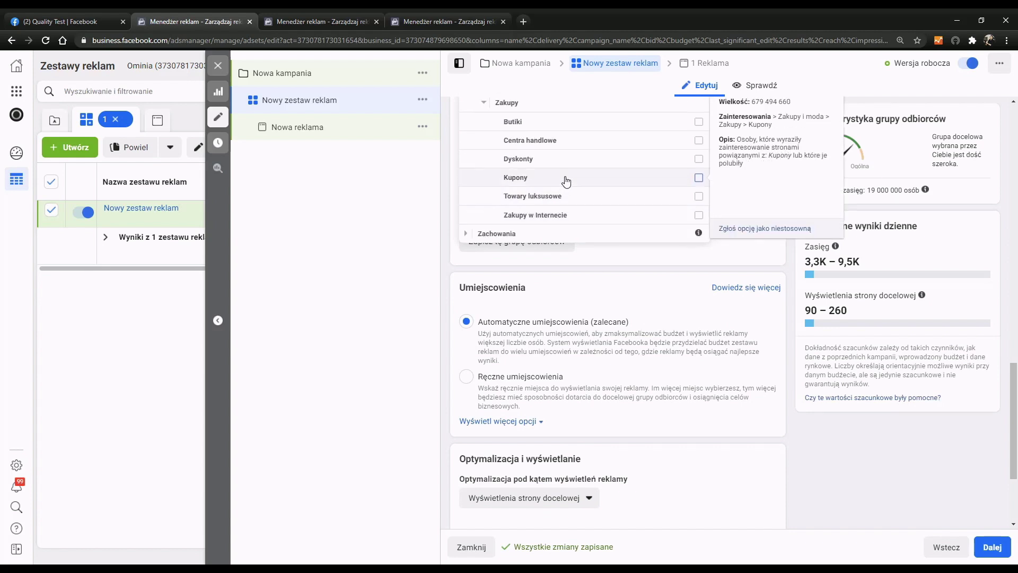
Examine the Zachowania targeting options, including Aktywność cyfrowa, Nawyki zakupowe and Podróże, and close the category list
{"action": "left_click", "coordinate": [466, 234]}
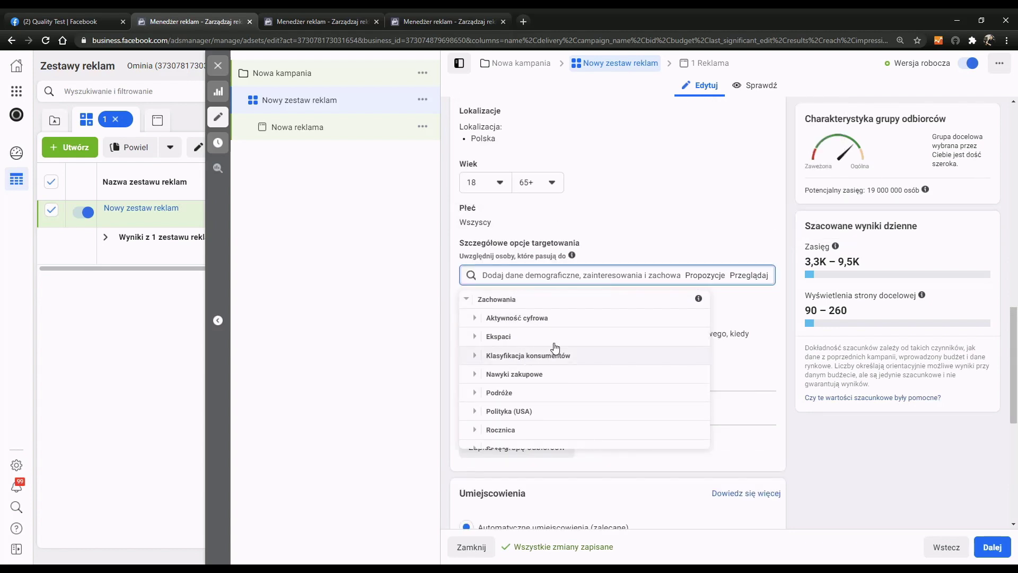
{"action": "left_click", "coordinate": [474, 318]}
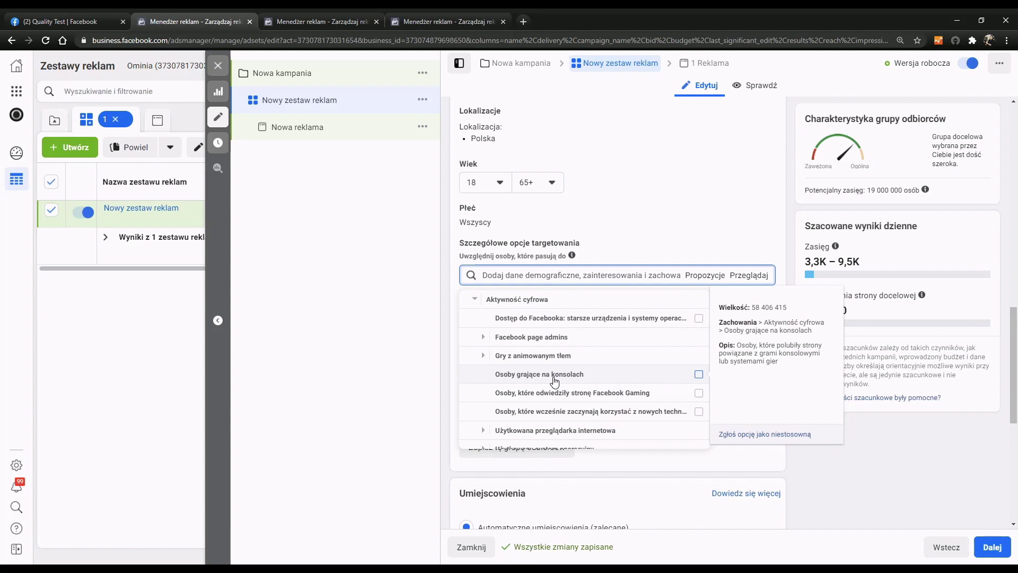
{"action": "scroll", "coordinate": [529, 362], "scroll_direction": "down", "scroll_amount": 1}
{"action": "scroll", "coordinate": [528, 362], "scroll_direction": "down", "scroll_amount": 4}
{"action": "left_click", "coordinate": [475, 349]}
{"action": "scroll", "coordinate": [530, 344], "scroll_direction": "down", "scroll_amount": 1}
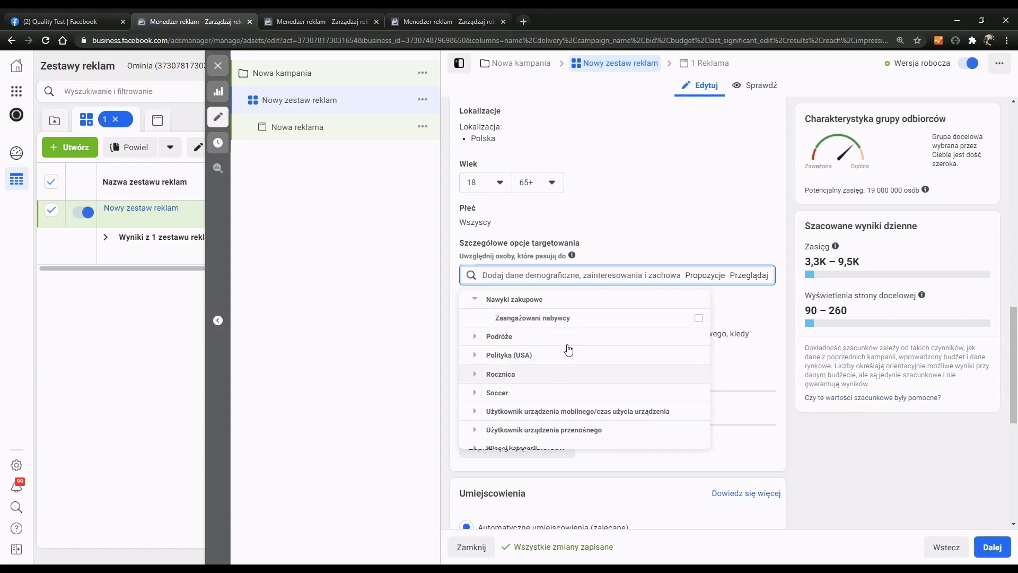
{"action": "left_click", "coordinate": [478, 339]}
{"action": "scroll", "coordinate": [552, 366], "scroll_direction": "down", "scroll_amount": 1}
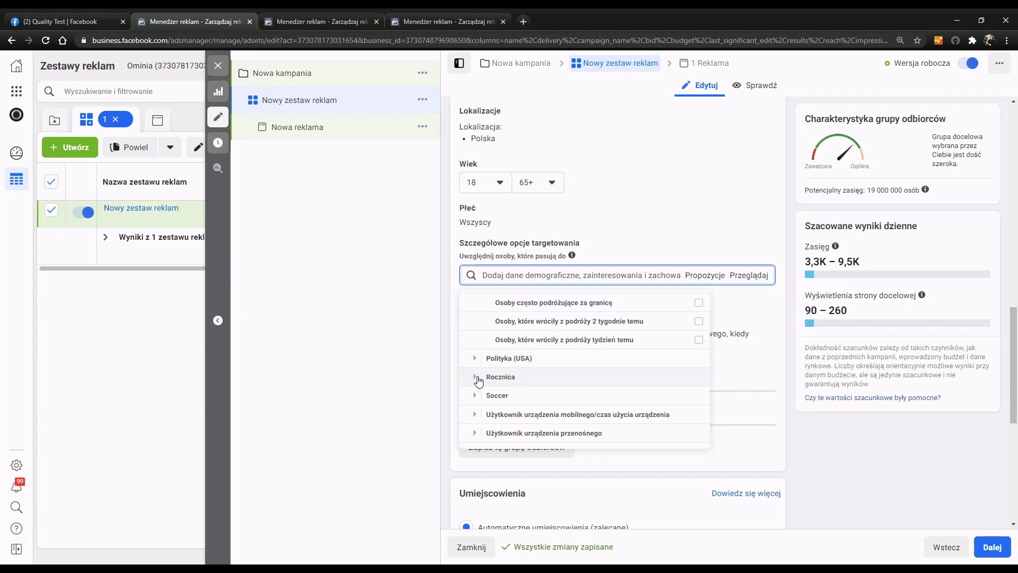
{"action": "scroll", "coordinate": [576, 415], "scroll_direction": "up", "scroll_amount": 1}
{"action": "scroll", "coordinate": [576, 415], "scroll_direction": "up", "scroll_amount": 3}
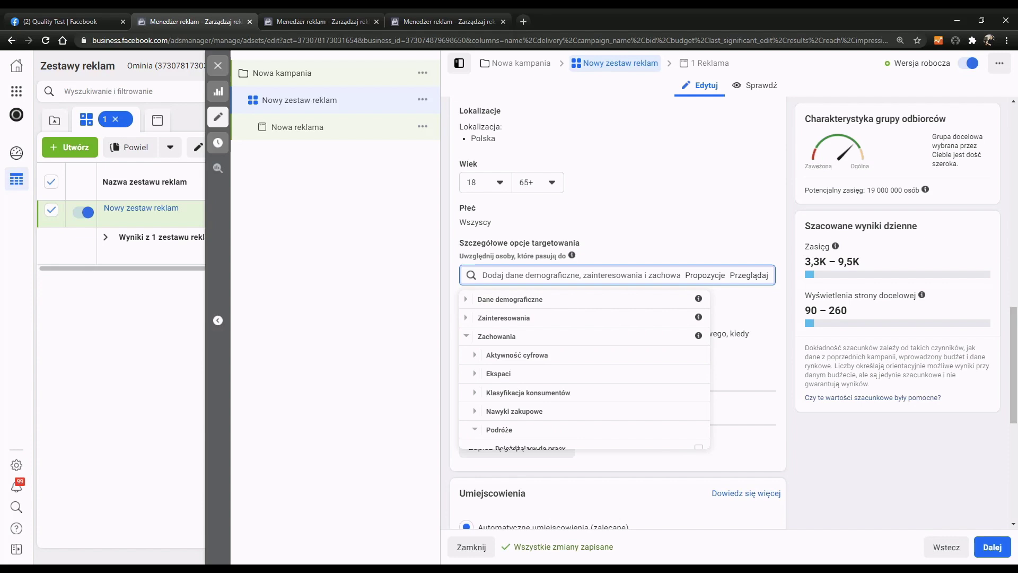
{"action": "key", "text": "Escape"}
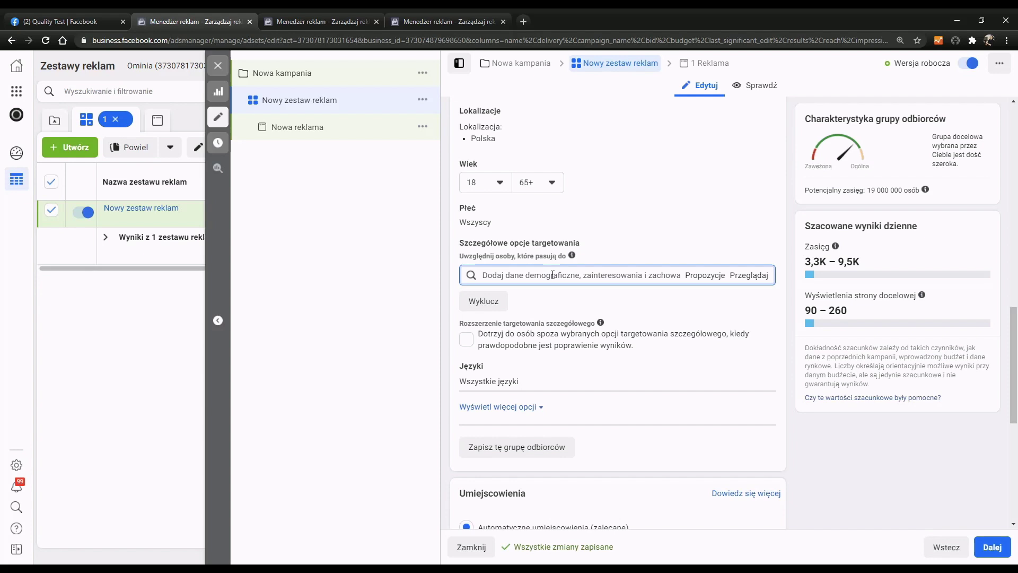
Try searching the detailed targeting options for "Siatkówka" and "Zdrowa dieta", and clear the search text
{"action": "type", "text": "siatkówk"}
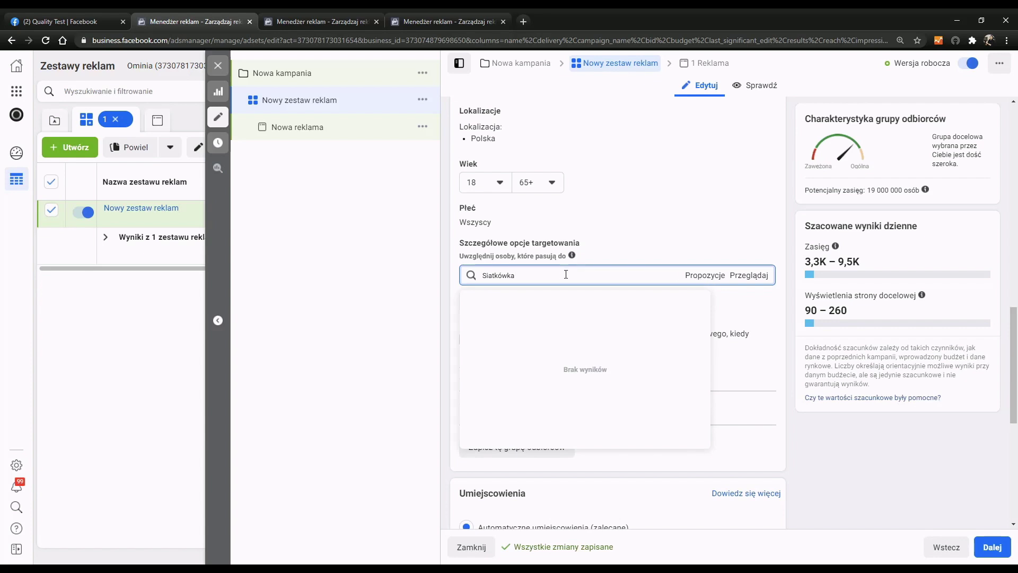
{"action": "double_click", "coordinate": [480, 274]}
{"action": "type", "text": "Zdrowa dieta"}
{"action": "left_click_drag", "start_coordinate": [488, 273], "coordinate": [582, 273]}
{"action": "left_click", "coordinate": [575, 274]}
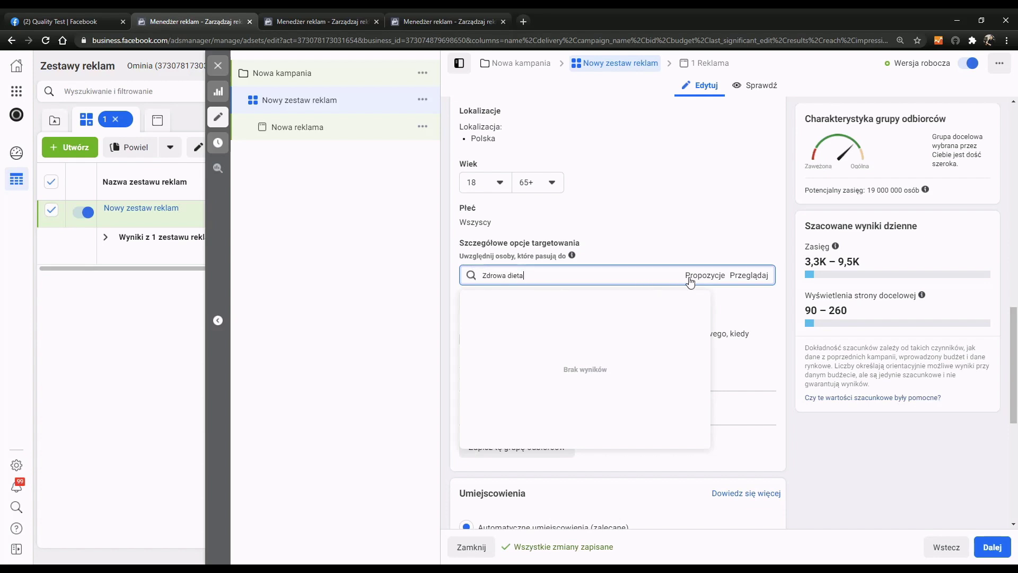
{"action": "triple_click", "coordinate": [611, 278]}
{"action": "left_click", "coordinate": [601, 280]}
{"action": "triple_click", "coordinate": [533, 273]}
{"action": "key", "text": "BackSpace"}
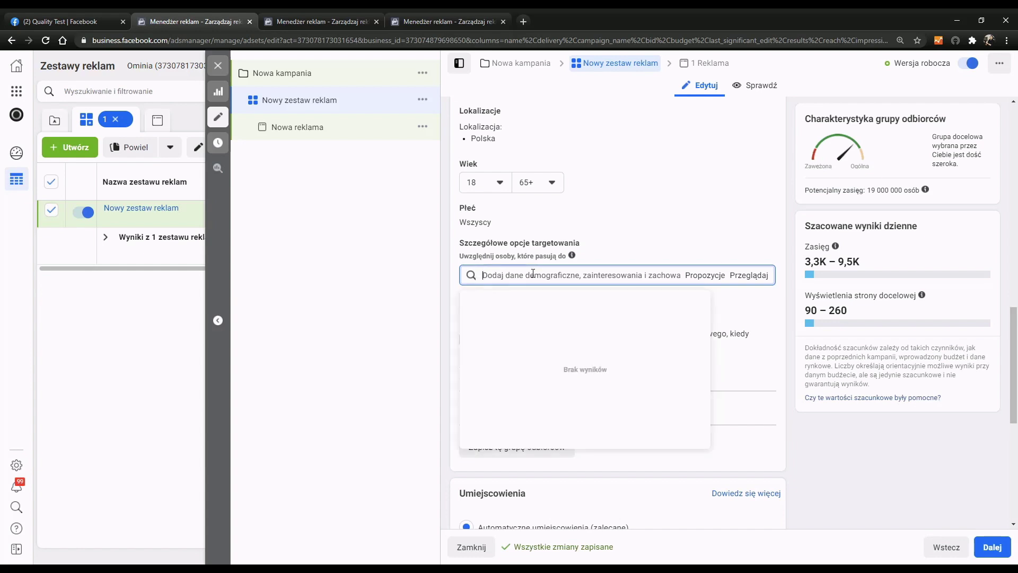
Search the detailed targeting options for "Zdrowa dieta" and add that interest to the audience
{"action": "type", "text": "Zdrowa dieta"}
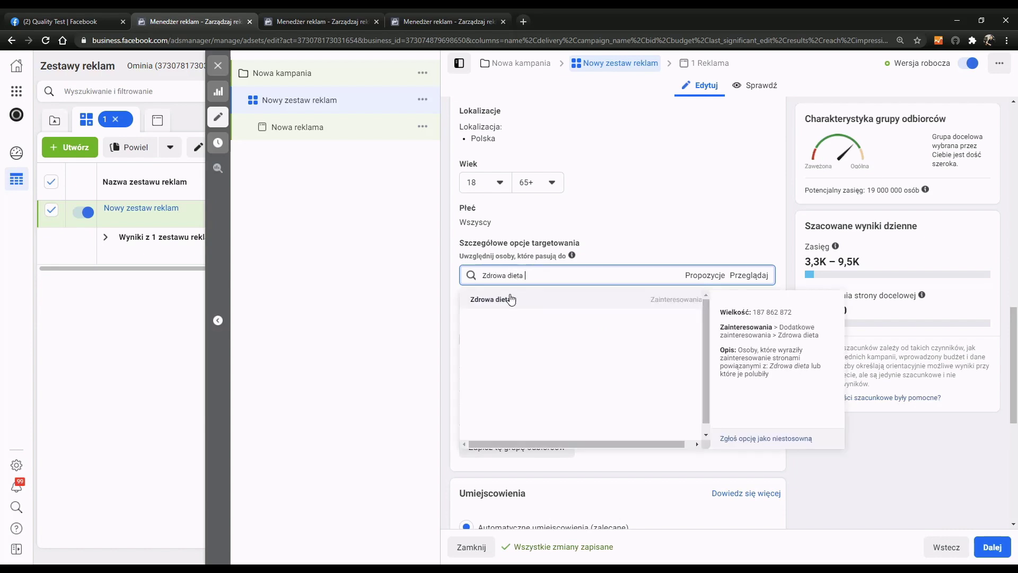
{"action": "left_click", "coordinate": [564, 309]}
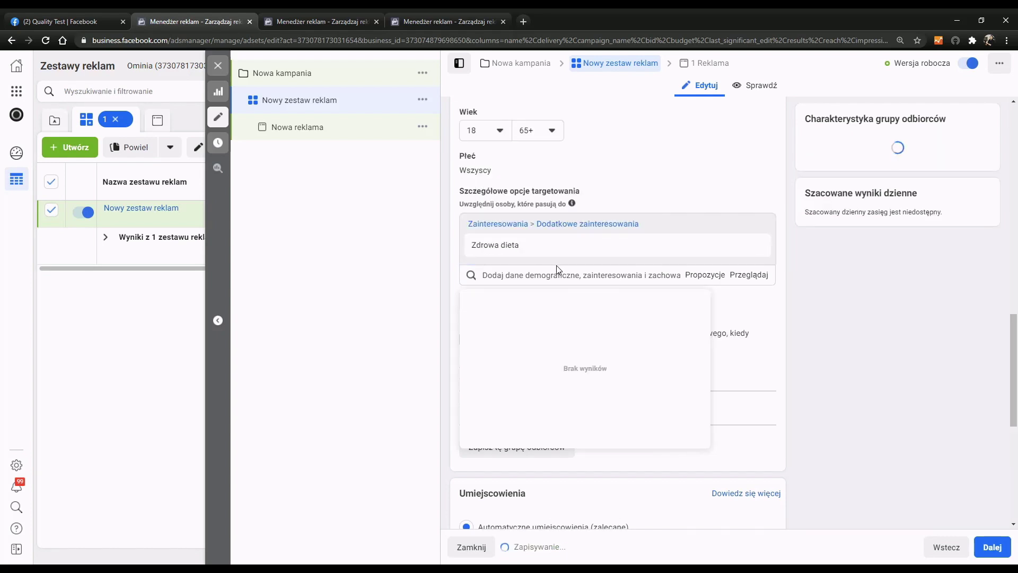
{"action": "left_click", "coordinate": [652, 194]}
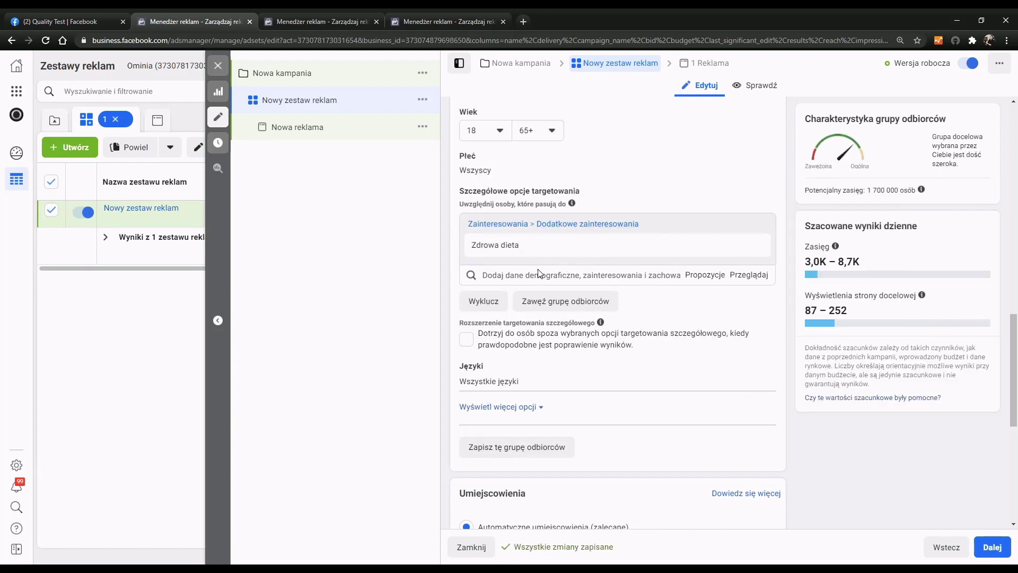
Examine the suggested targeting options related to the Zdrowa dieta interest
{"action": "left_click", "coordinate": [704, 275]}
{"action": "mouse_move", "coordinate": [545, 298]}
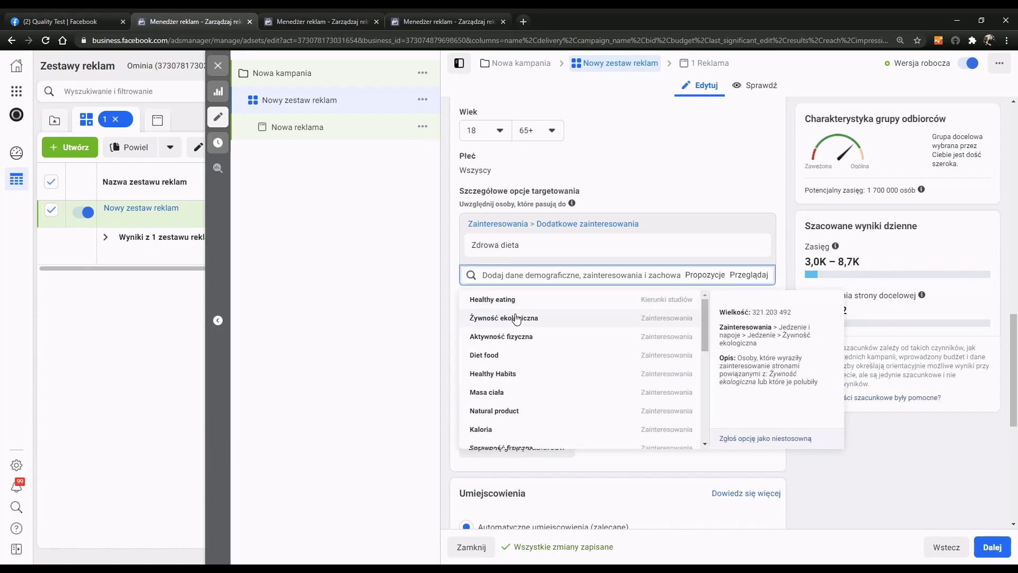
{"action": "mouse_move", "coordinate": [529, 342]}
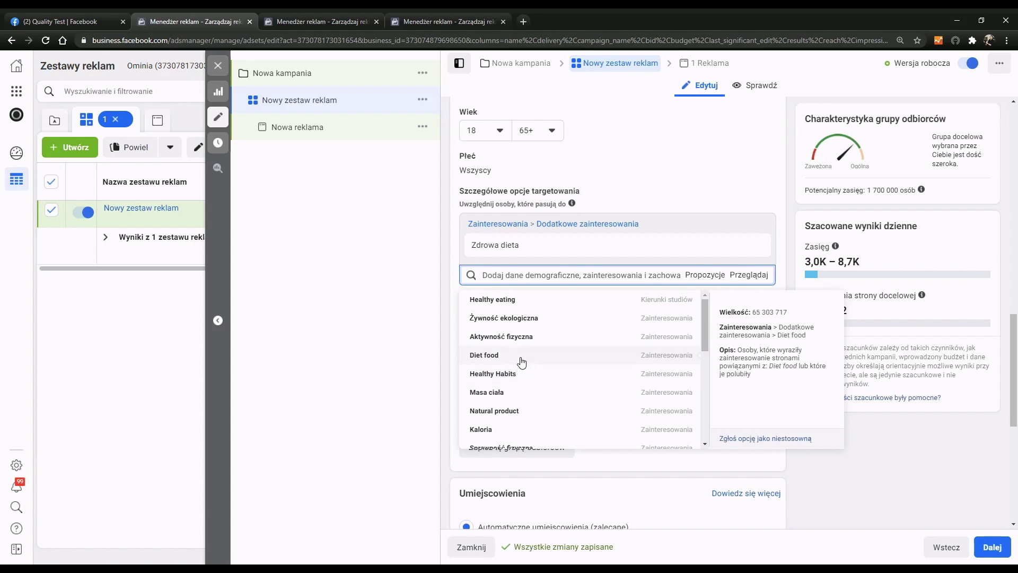
{"action": "scroll", "coordinate": [522, 363], "scroll_direction": "down", "scroll_amount": 1}
{"action": "scroll", "coordinate": [522, 362], "scroll_direction": "down", "scroll_amount": 2}
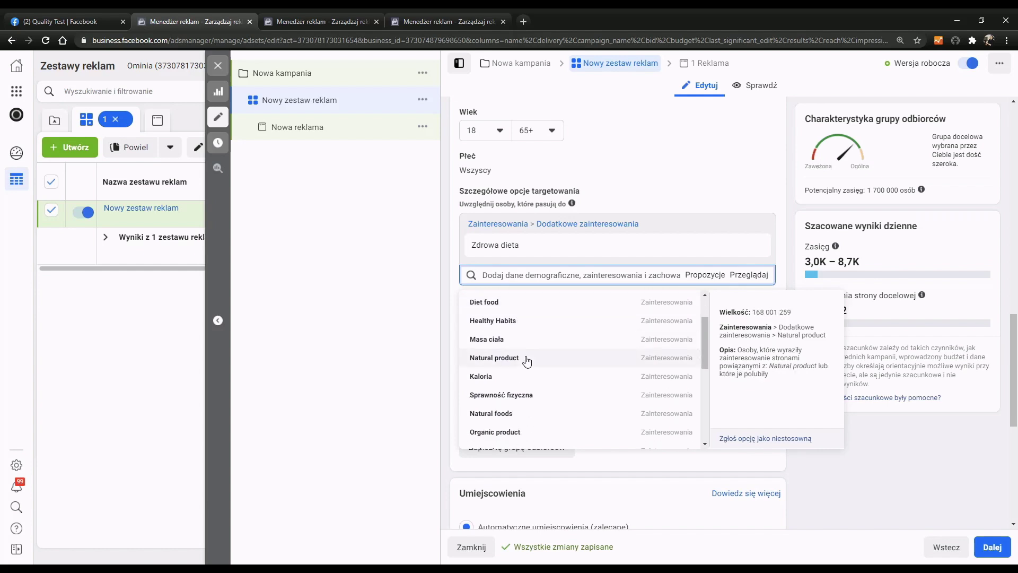
{"action": "scroll", "coordinate": [514, 371], "scroll_direction": "down", "scroll_amount": 5}
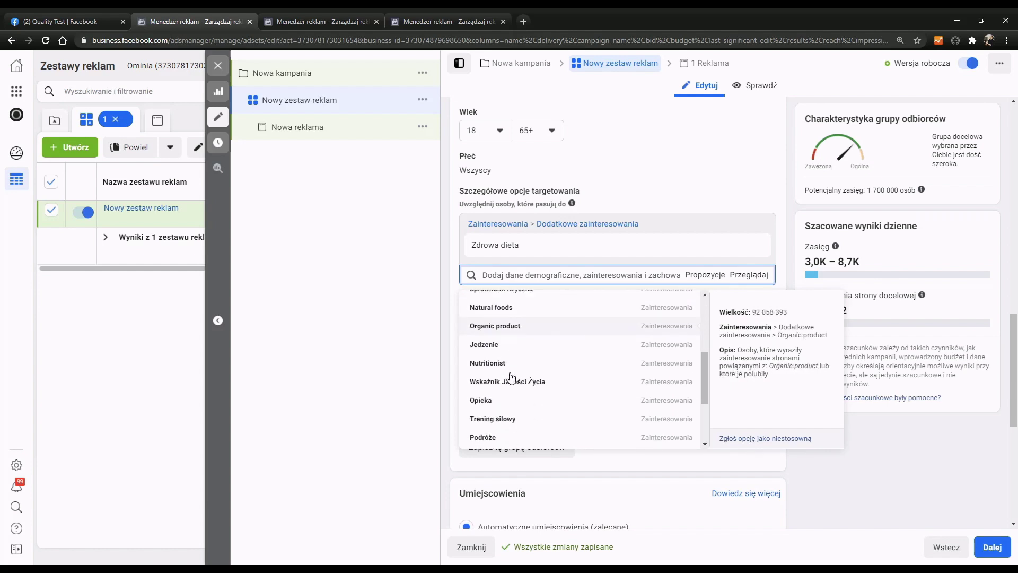
{"action": "scroll", "coordinate": [512, 376], "scroll_direction": "down", "scroll_amount": 2}
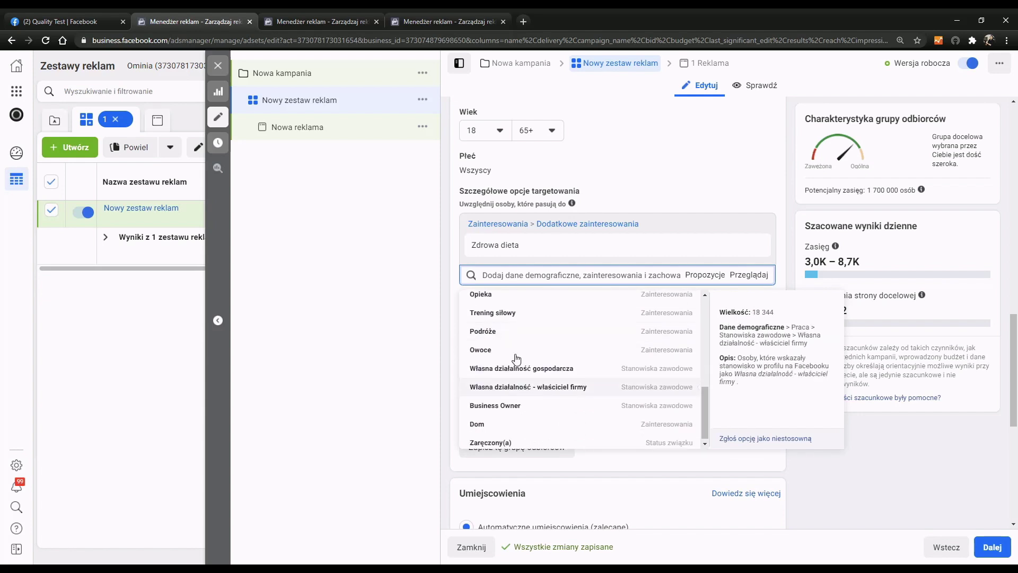
{"action": "scroll", "coordinate": [518, 395], "scroll_direction": "up", "scroll_amount": 9}
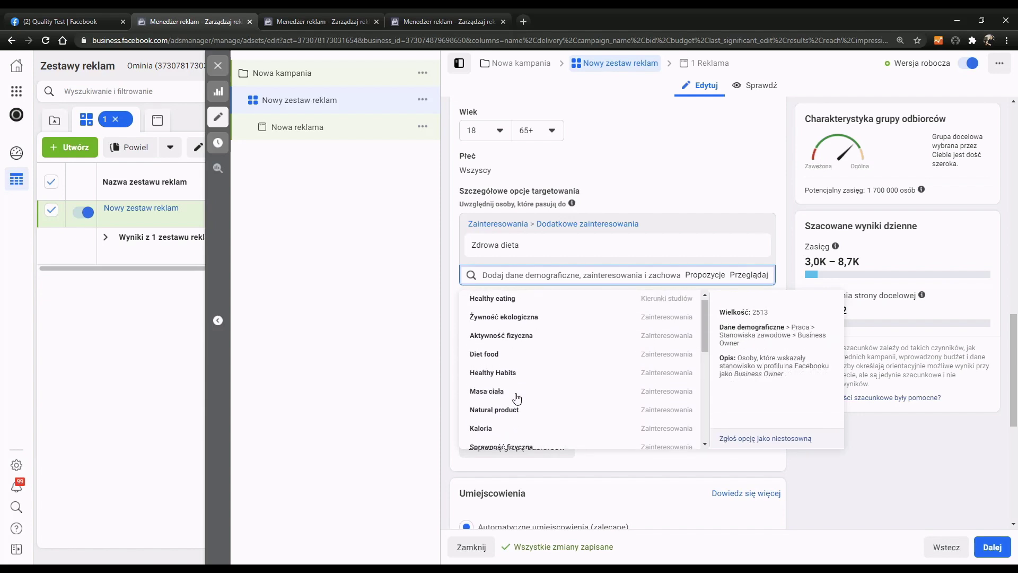
Close the targeting suggestions and review the ad set's budget, audience and placement settings
{"action": "left_click", "coordinate": [671, 193]}
{"action": "scroll", "coordinate": [904, 204], "scroll_direction": "up", "scroll_amount": 1}
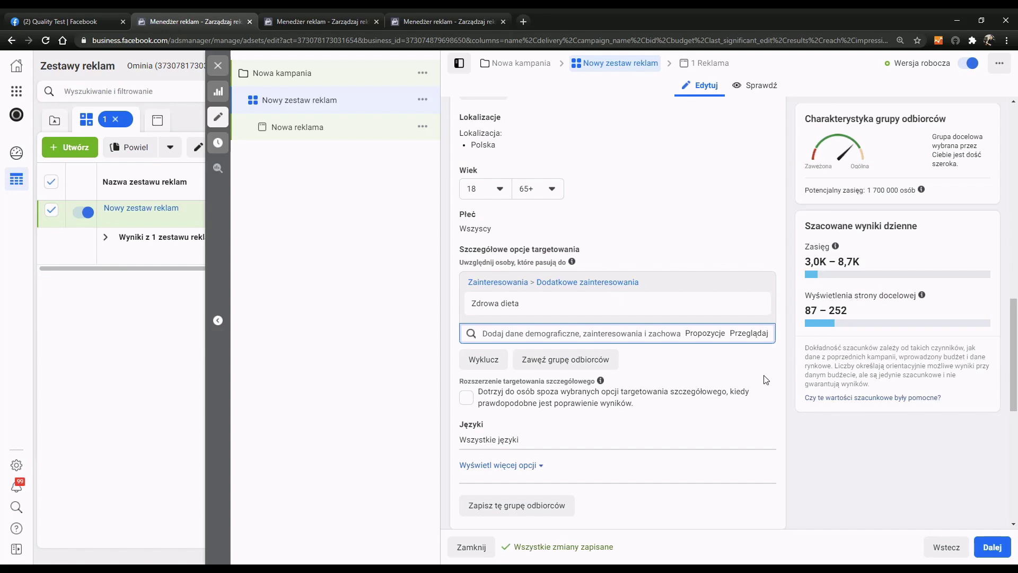
{"action": "scroll", "coordinate": [684, 387], "scroll_direction": "down", "scroll_amount": 3}
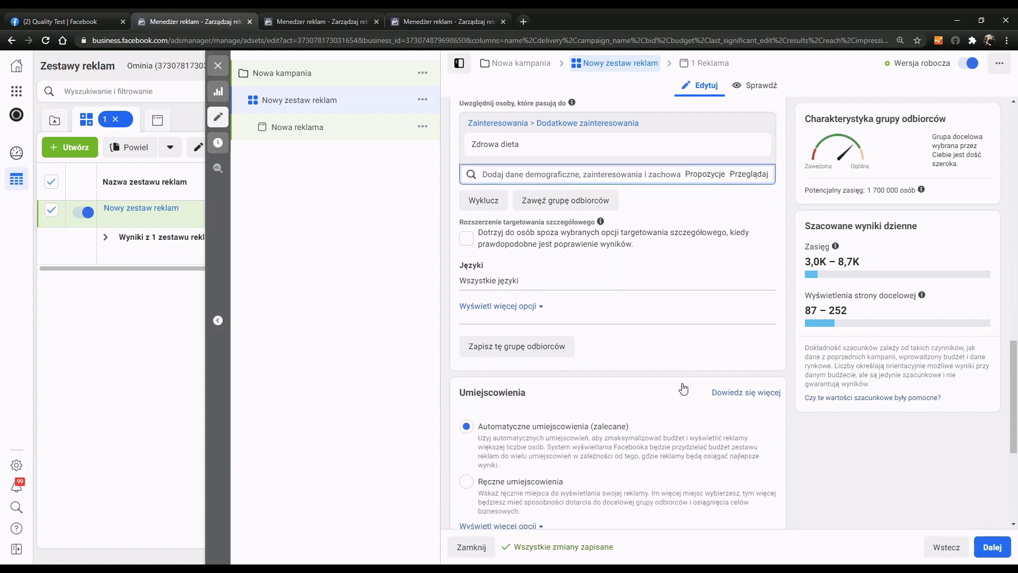
{"action": "scroll", "coordinate": [682, 383], "scroll_direction": "up", "scroll_amount": 9}
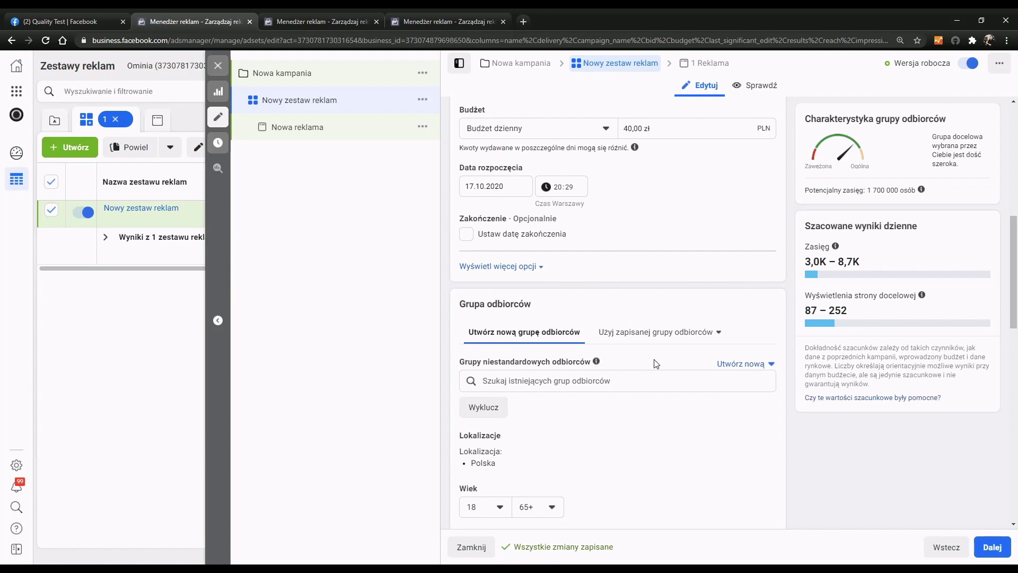
{"action": "scroll", "coordinate": [657, 359], "scroll_direction": "down", "scroll_amount": 1}
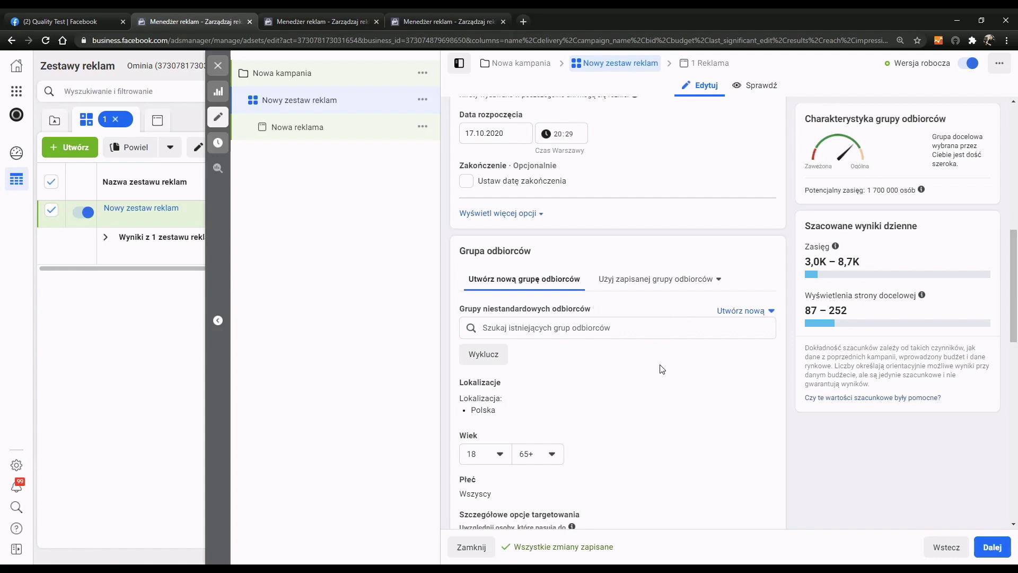
{"action": "scroll", "coordinate": [662, 369], "scroll_direction": "down", "scroll_amount": 1}
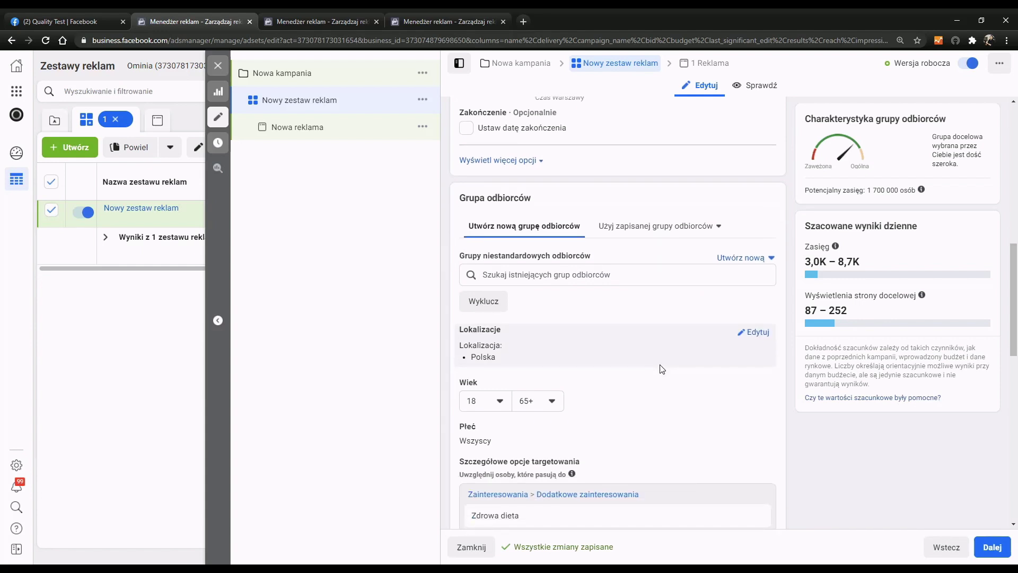
{"action": "scroll", "coordinate": [660, 366], "scroll_direction": "up", "scroll_amount": 3}
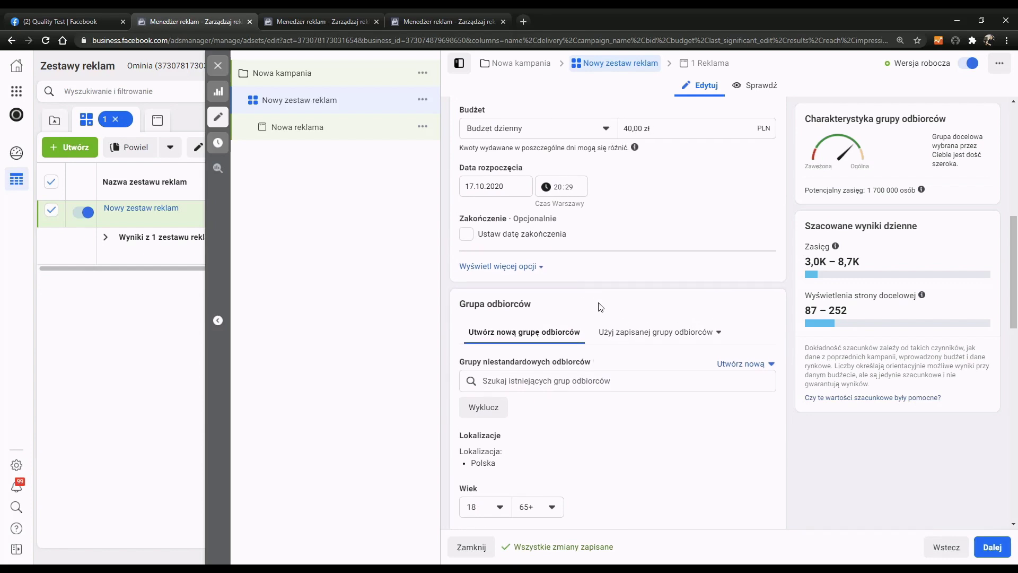
Examine the available sources for creating a custom audience (Grupa niestandardowych odbiorców), including Konto na Instagramie, and cancel its creation
{"action": "scroll", "coordinate": [593, 334], "scroll_direction": "down", "scroll_amount": 1}
{"action": "scroll", "coordinate": [579, 383], "scroll_direction": "down", "scroll_amount": 1}
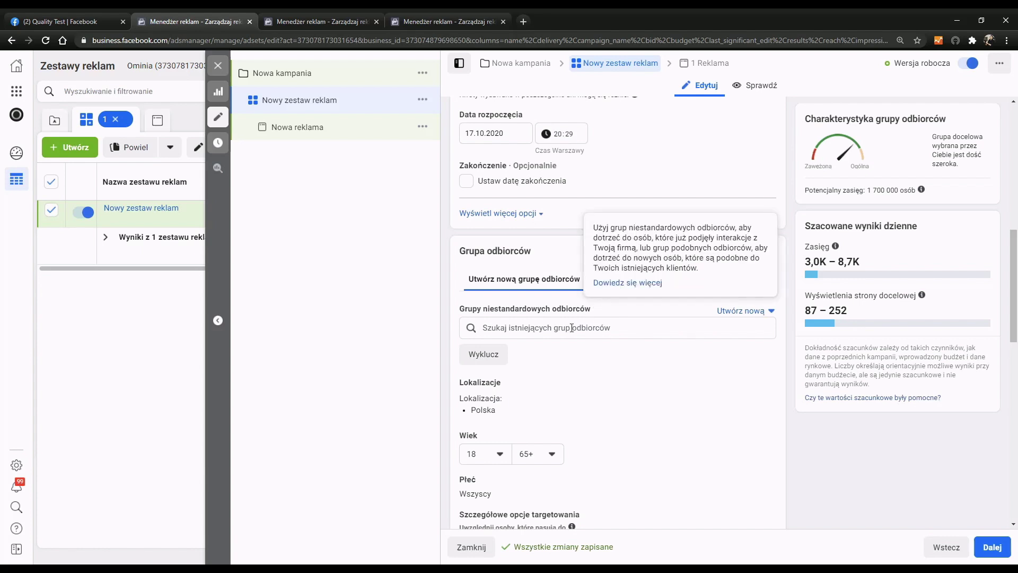
{"action": "left_click", "coordinate": [738, 312]}
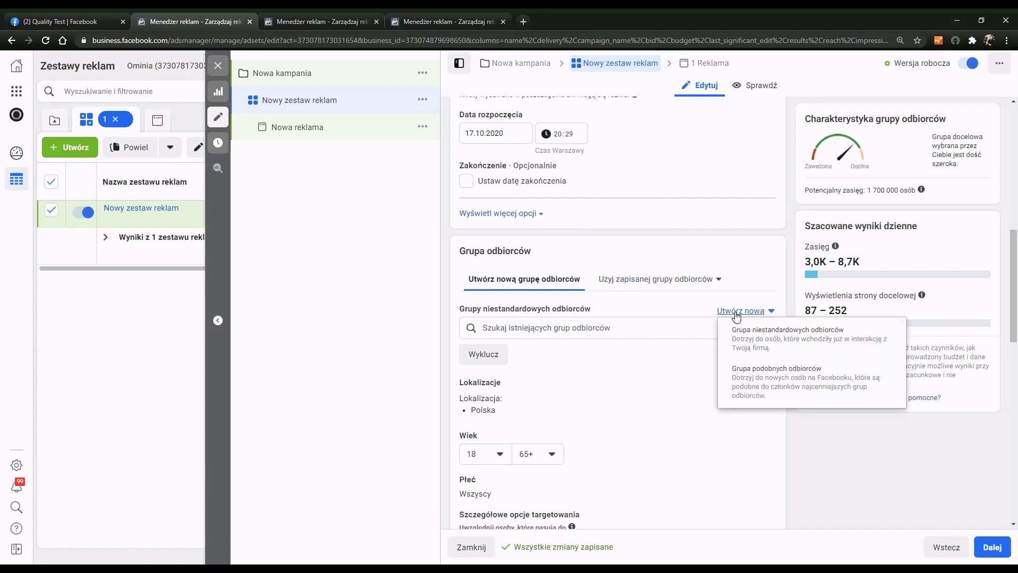
{"action": "left_click", "coordinate": [757, 343]}
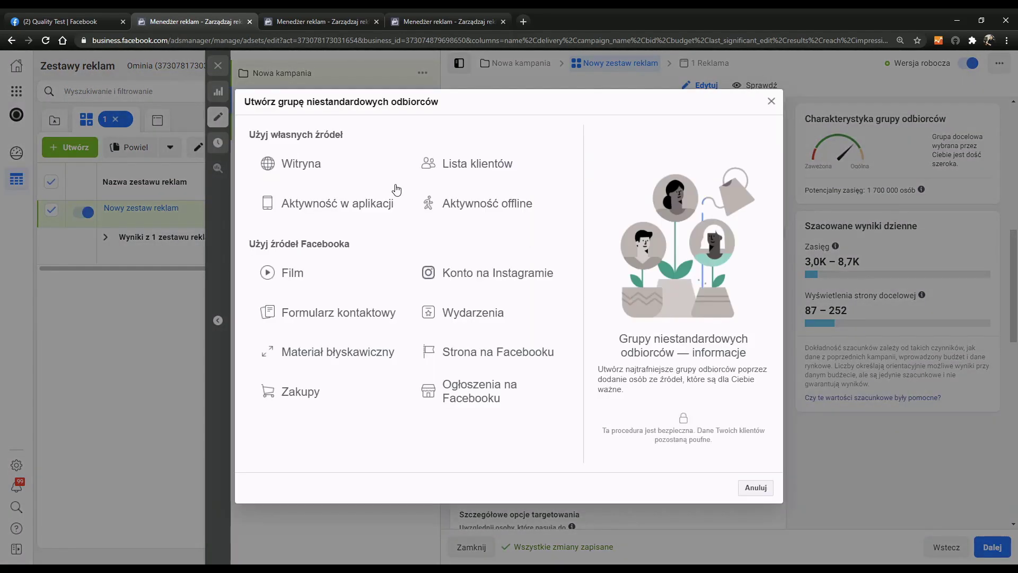
{"action": "mouse_move", "coordinate": [289, 164]}
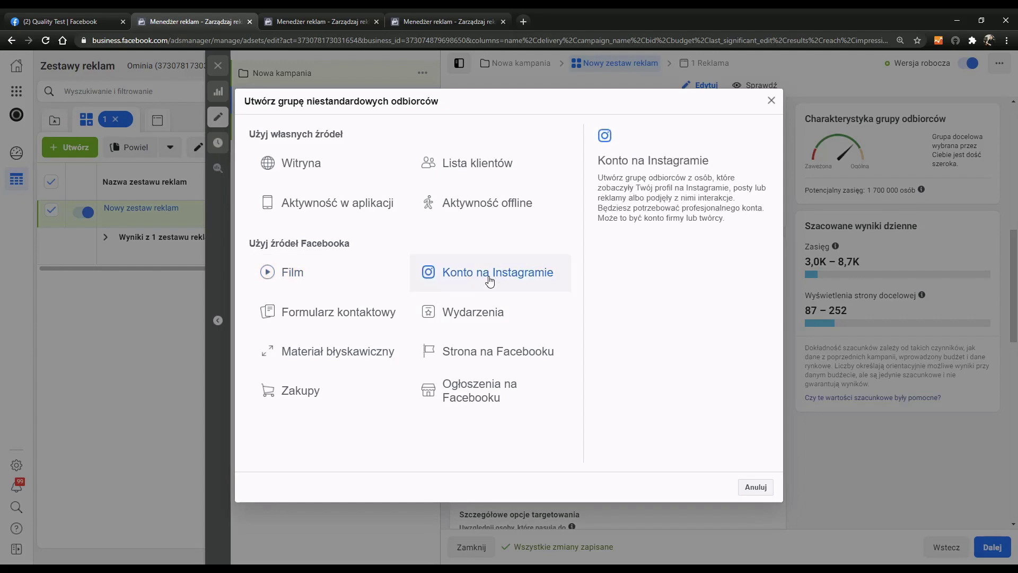
{"action": "left_click", "coordinate": [764, 490]}
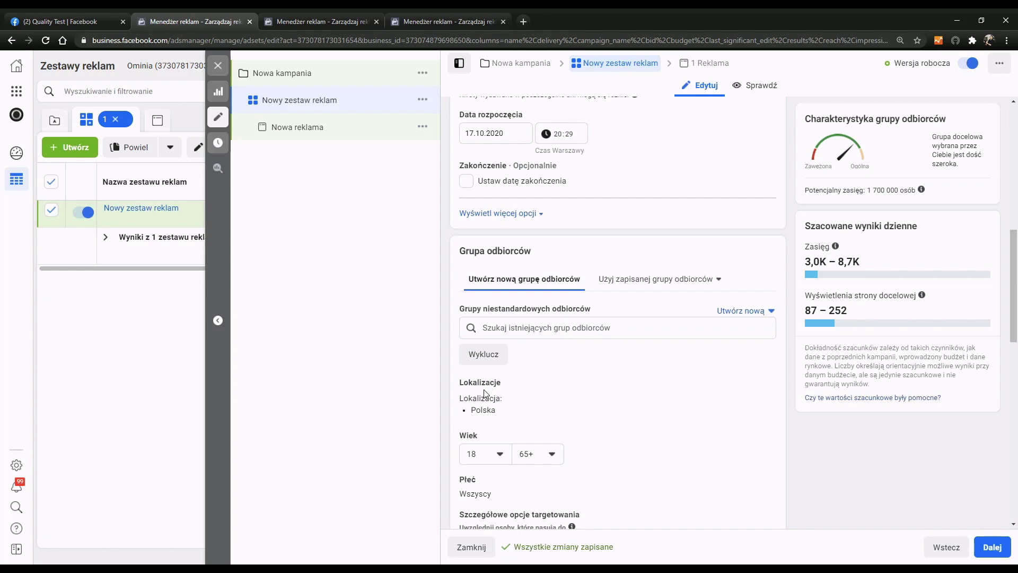
Switch to the existing campaign's ad sets, open the selected ones for editing, and deselect Fitness - Facebook and Rodzice - Facebook
{"action": "scroll", "coordinate": [484, 392], "scroll_direction": "down", "scroll_amount": 5}
{"action": "scroll", "coordinate": [534, 387], "scroll_direction": "up", "scroll_amount": 1}
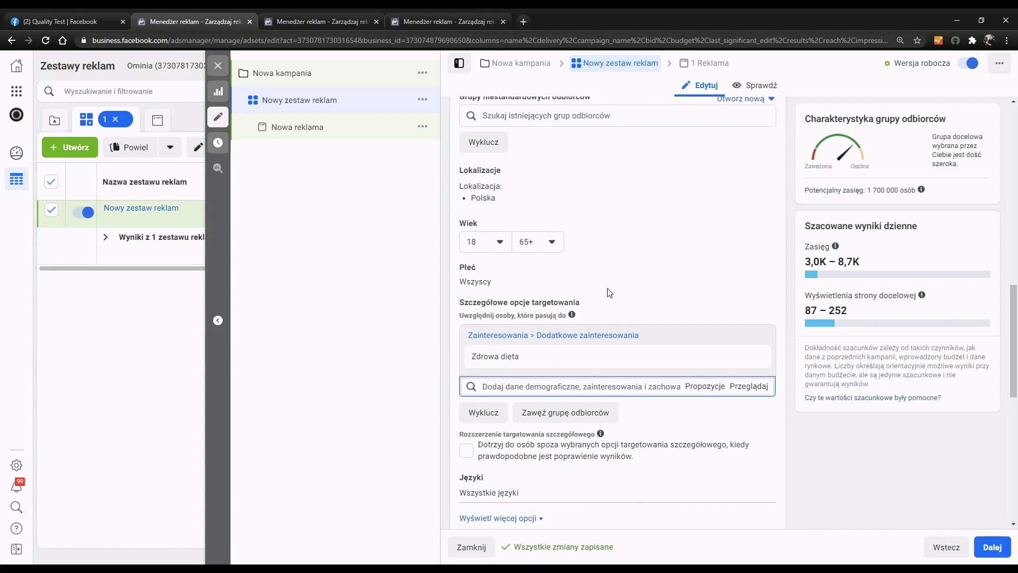
{"action": "scroll", "coordinate": [572, 254], "scroll_direction": "up", "scroll_amount": 1}
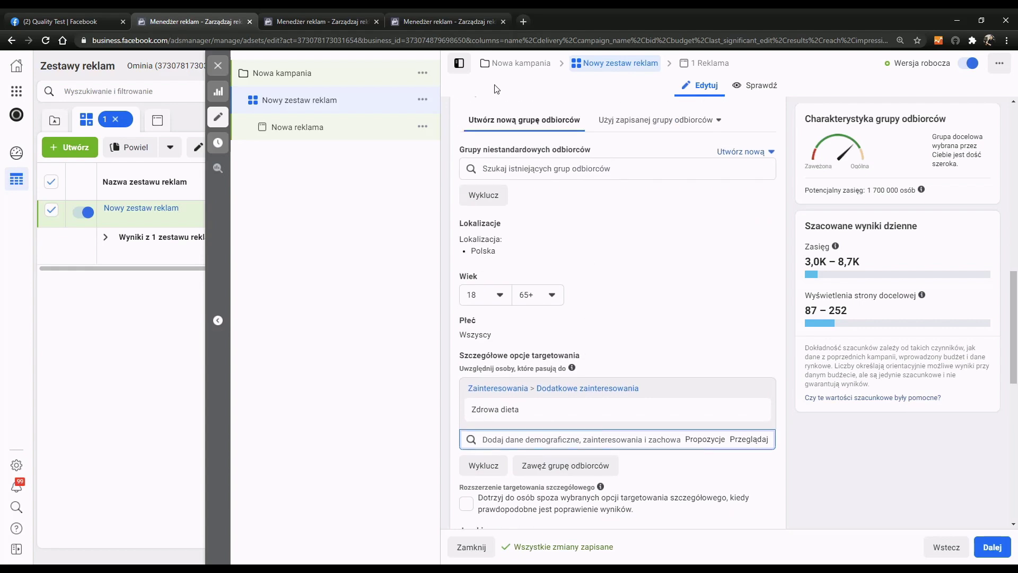
{"action": "left_click", "coordinate": [296, 21]}
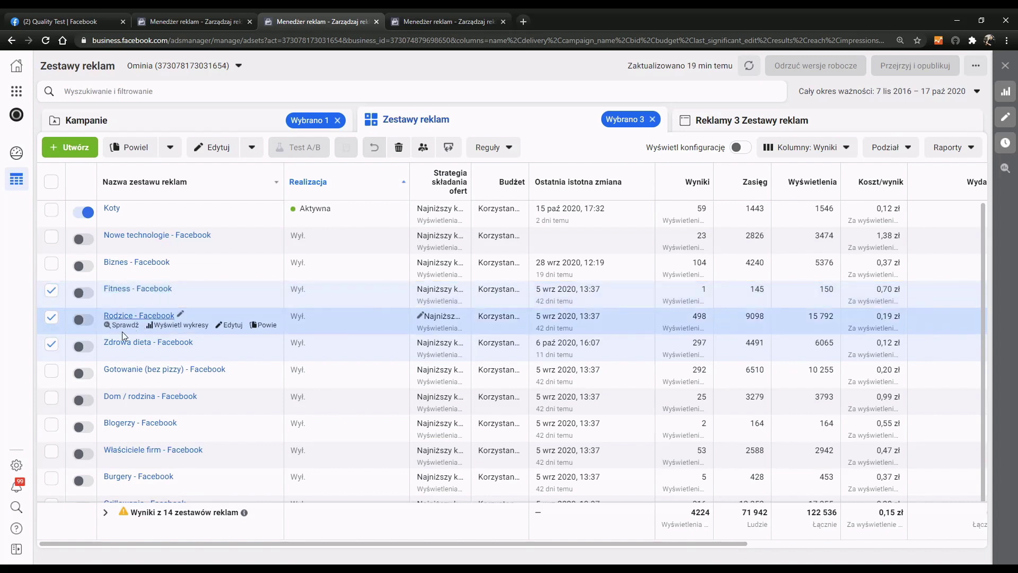
{"action": "left_click", "coordinate": [214, 151]}
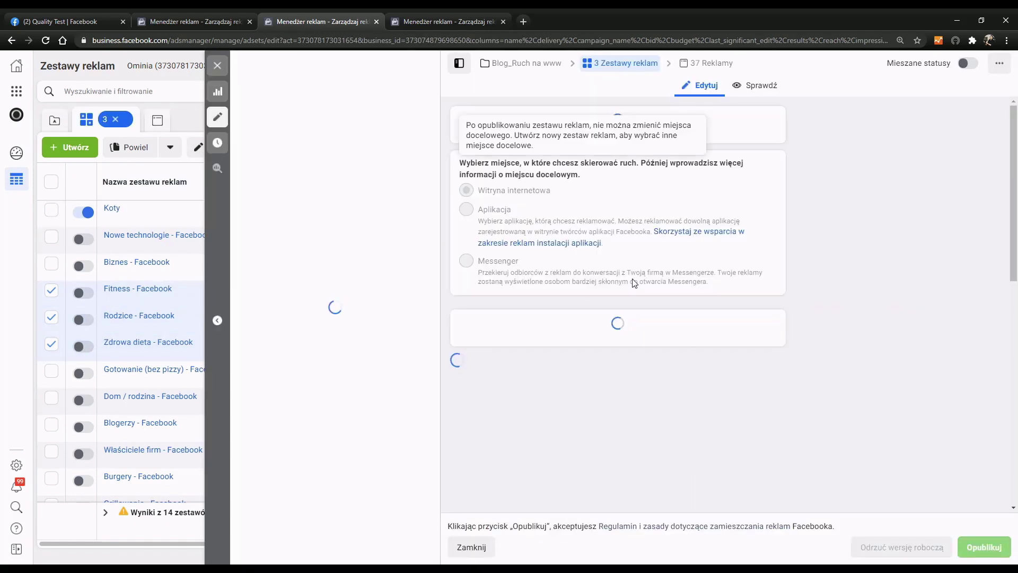
{"action": "scroll", "coordinate": [656, 286], "scroll_direction": "down", "scroll_amount": 5}
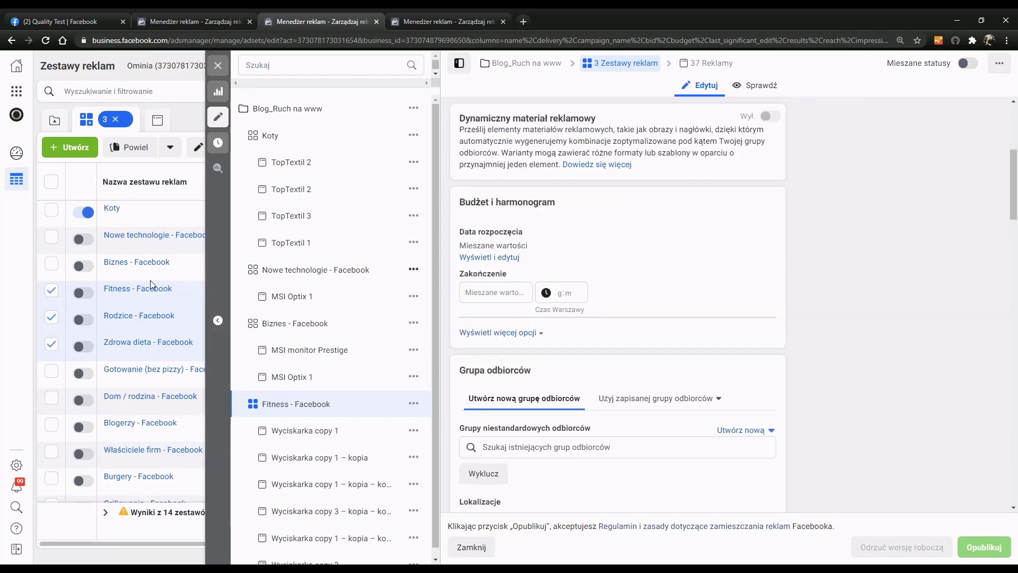
{"action": "left_click", "coordinate": [51, 290]}
{"action": "left_click", "coordinate": [51, 318]}
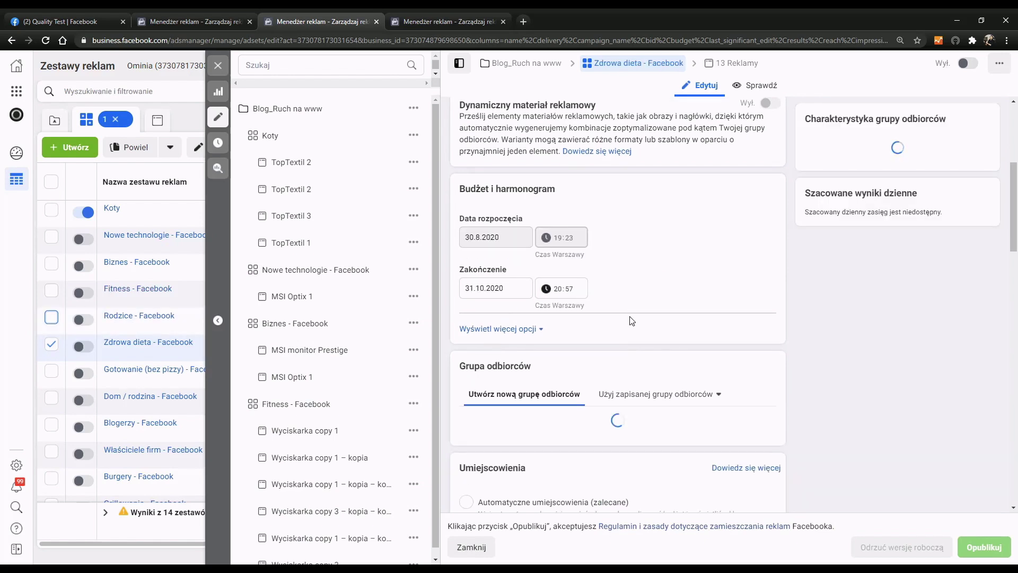
Examine the audience settings of the Zdrowa dieta - Facebook ad set, including age and detailed targeting interests
{"action": "scroll", "coordinate": [631, 321], "scroll_direction": "down", "scroll_amount": 2}
{"action": "scroll", "coordinate": [631, 321], "scroll_direction": "down", "scroll_amount": 2}
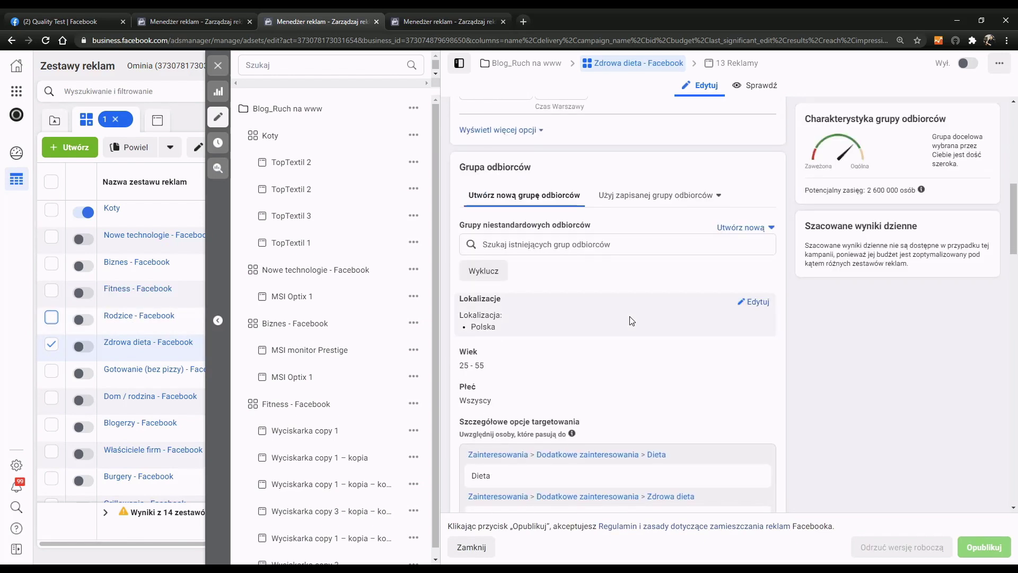
{"action": "scroll", "coordinate": [631, 321], "scroll_direction": "down", "scroll_amount": 2}
{"action": "scroll", "coordinate": [631, 321], "scroll_direction": "up", "scroll_amount": 1}
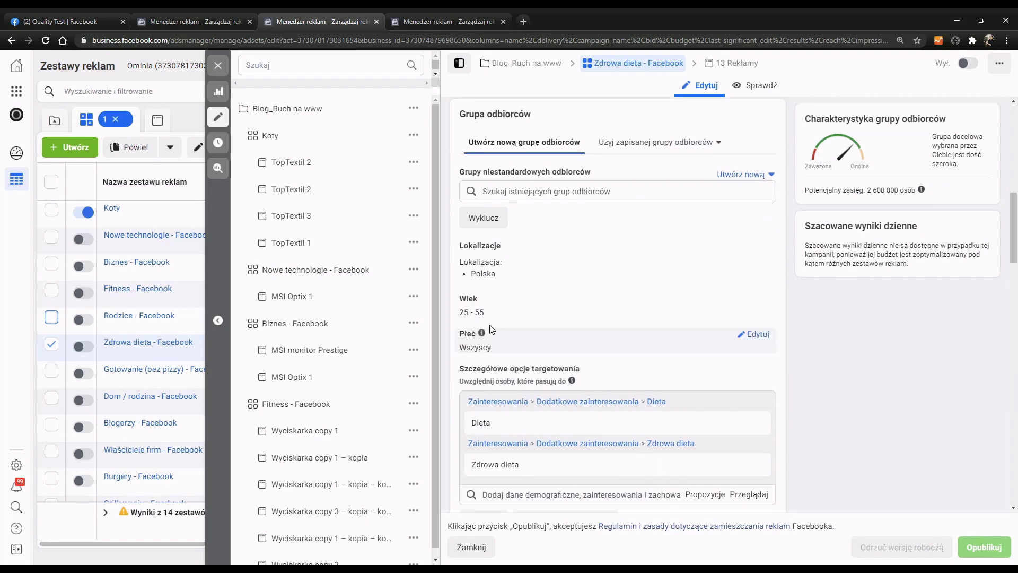
{"action": "scroll", "coordinate": [579, 318], "scroll_direction": "down", "scroll_amount": 2}
{"action": "scroll", "coordinate": [579, 318], "scroll_direction": "up", "scroll_amount": 5}
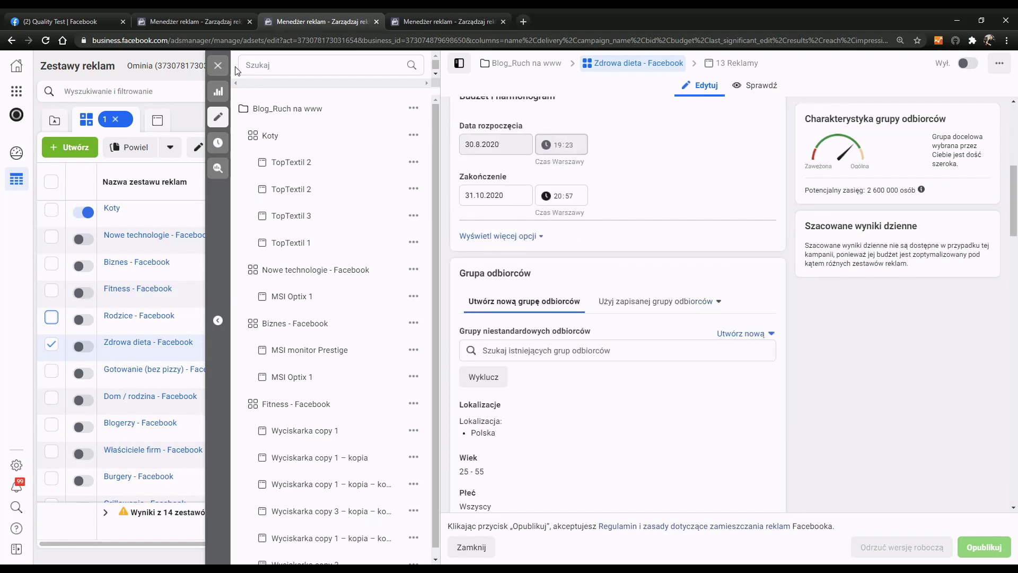
Close the ad set editor and review the performance results and cost per result of the existing ad sets
{"action": "left_click", "coordinate": [217, 66]}
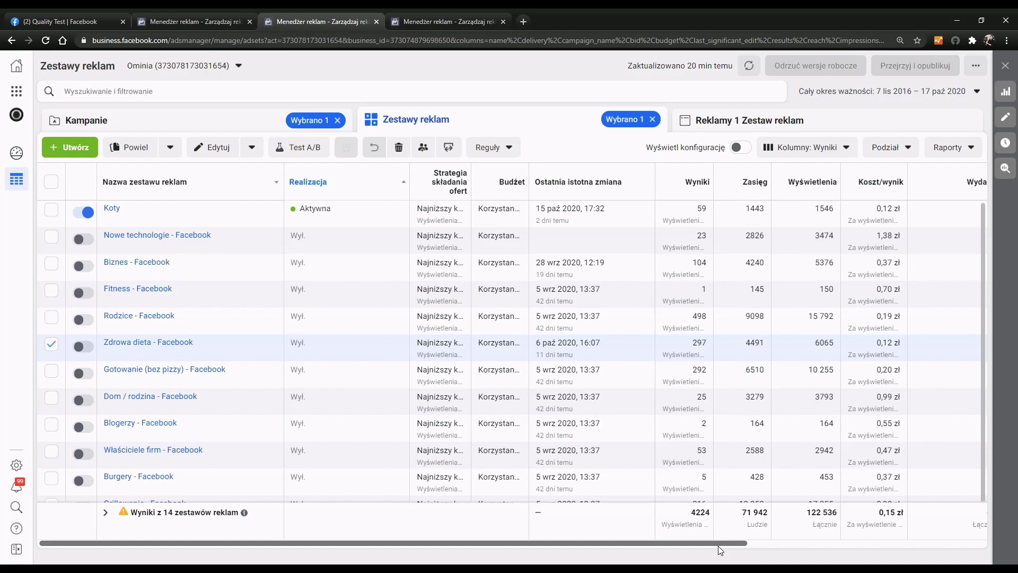
{"action": "mouse_move", "coordinate": [714, 541]}
{"action": "left_mouse_down"}
{"action": "mouse_move", "coordinate": [843, 536]}
{"action": "mouse_move", "coordinate": [710, 534]}
{"action": "left_mouse_up"}
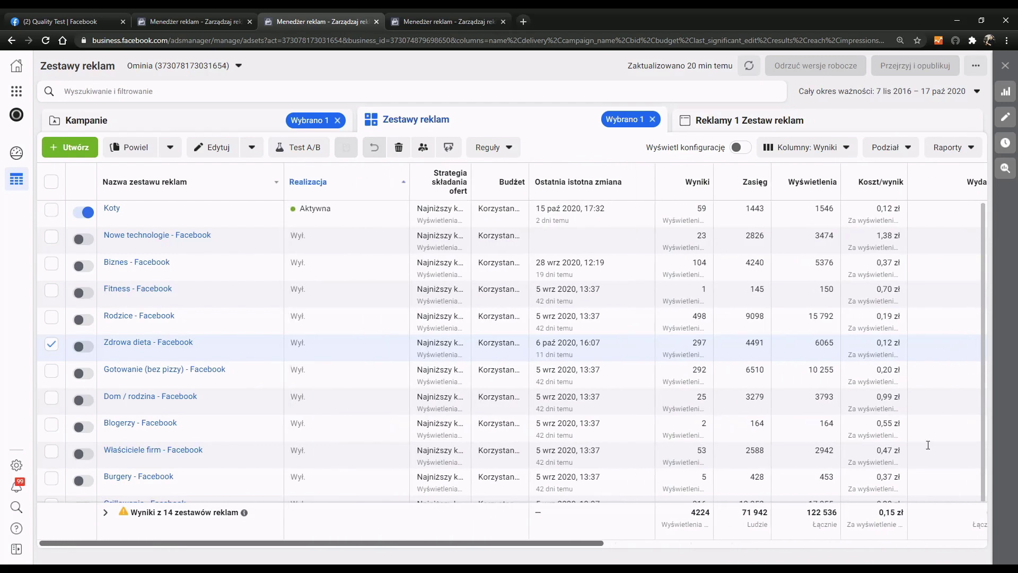
{"action": "mouse_move", "coordinate": [580, 541]}
{"action": "left_mouse_down"}
{"action": "mouse_move", "coordinate": [644, 542]}
{"action": "mouse_move", "coordinate": [575, 542]}
{"action": "left_mouse_up"}
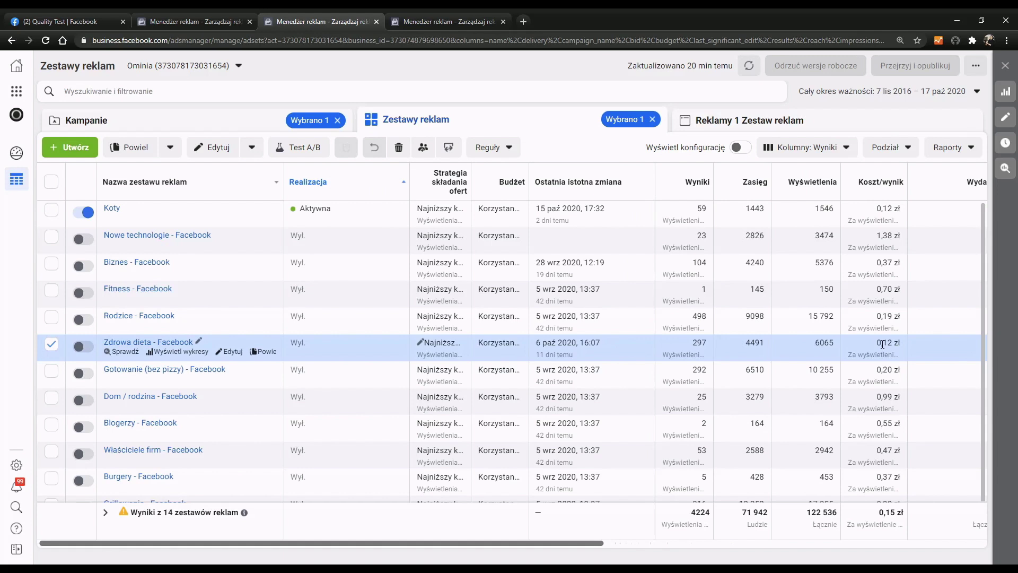
Return to the draft Nowy zestaw reklam and switch its placements to Ręczne umiejscowienia
{"action": "left_click", "coordinate": [191, 21]}
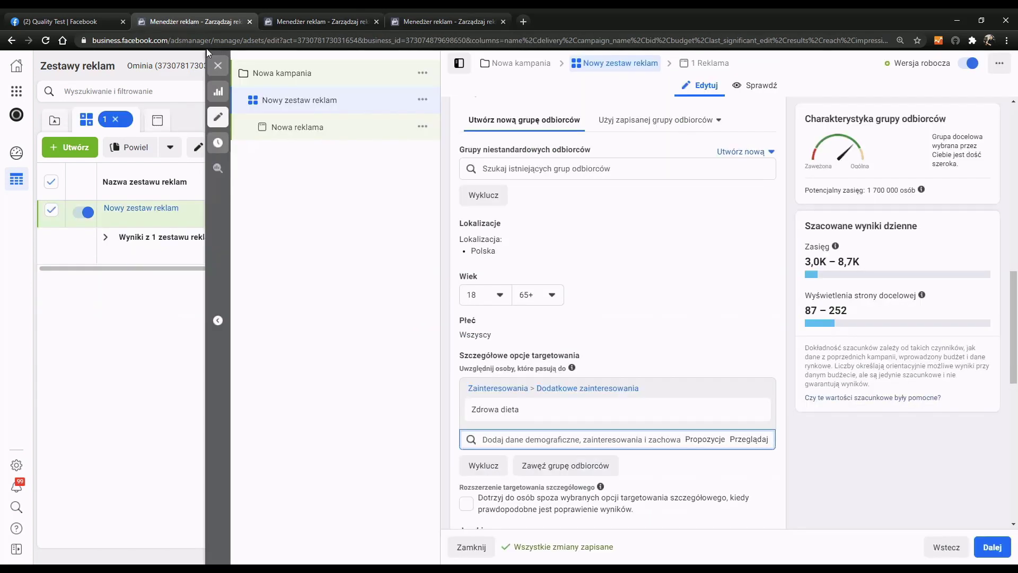
{"action": "scroll", "coordinate": [667, 343], "scroll_direction": "down", "scroll_amount": 5}
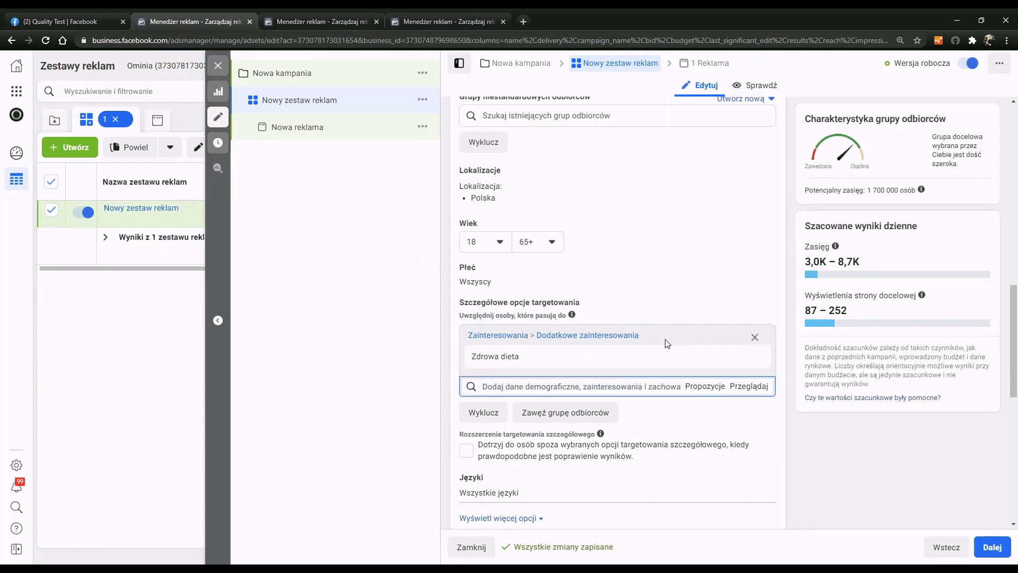
{"action": "scroll", "coordinate": [667, 343], "scroll_direction": "down", "scroll_amount": 3}
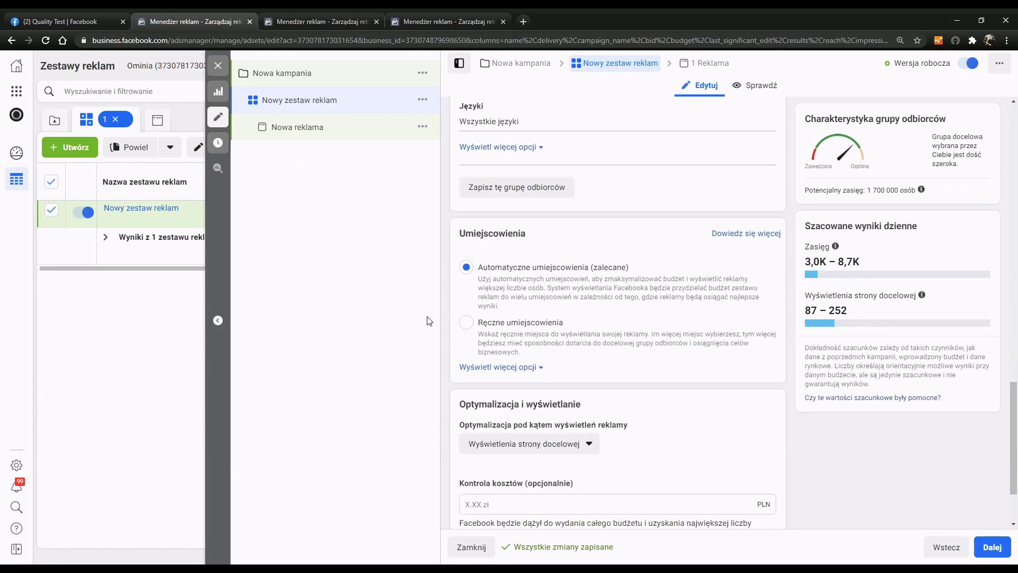
{"action": "left_click", "coordinate": [466, 326]}
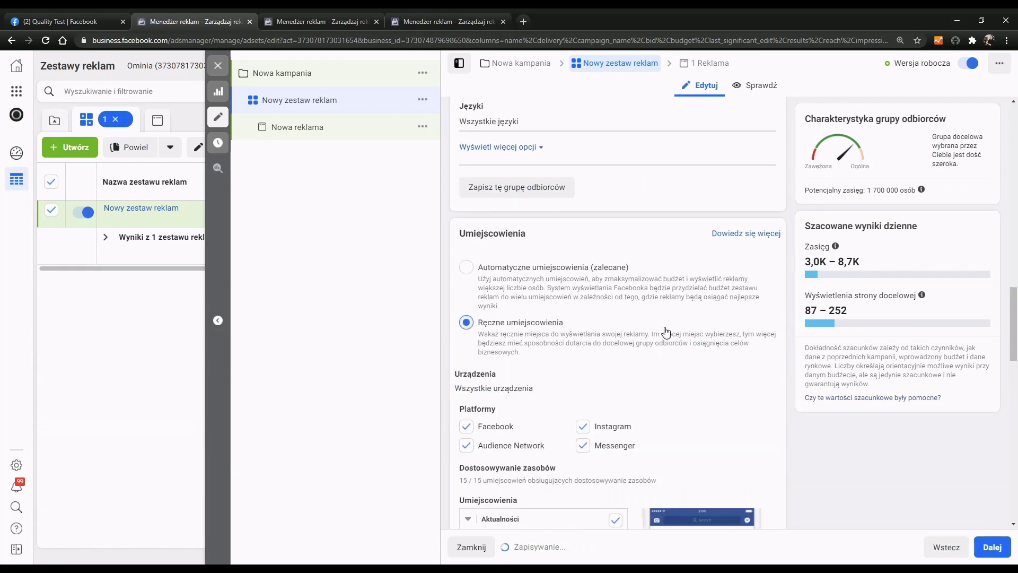
Exclude the Audience Network, Messenger and Instagram platforms from the ad set's manual placements
{"action": "scroll", "coordinate": [667, 332], "scroll_direction": "down", "scroll_amount": 2}
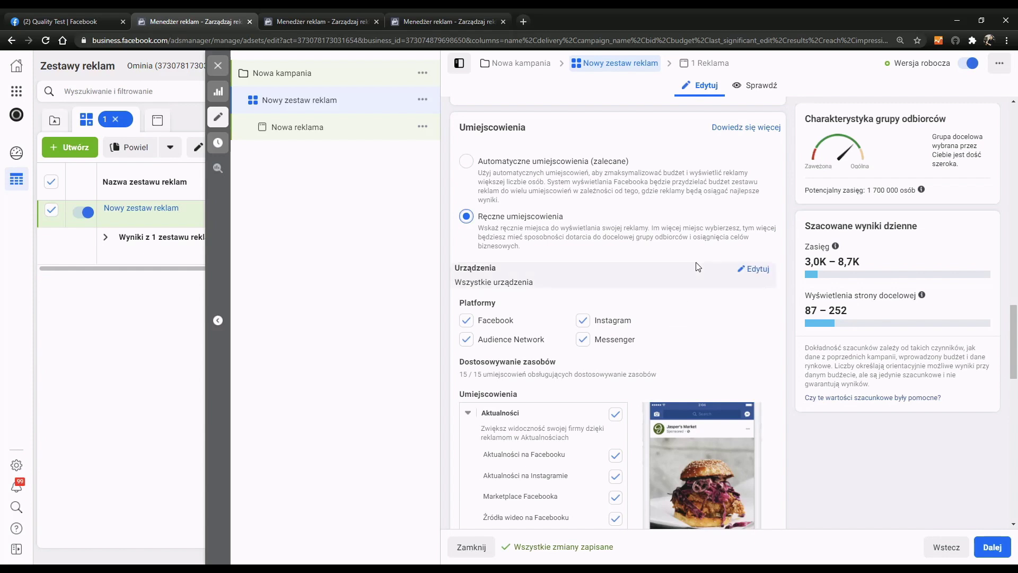
{"action": "scroll", "coordinate": [695, 271], "scroll_direction": "down", "scroll_amount": 2}
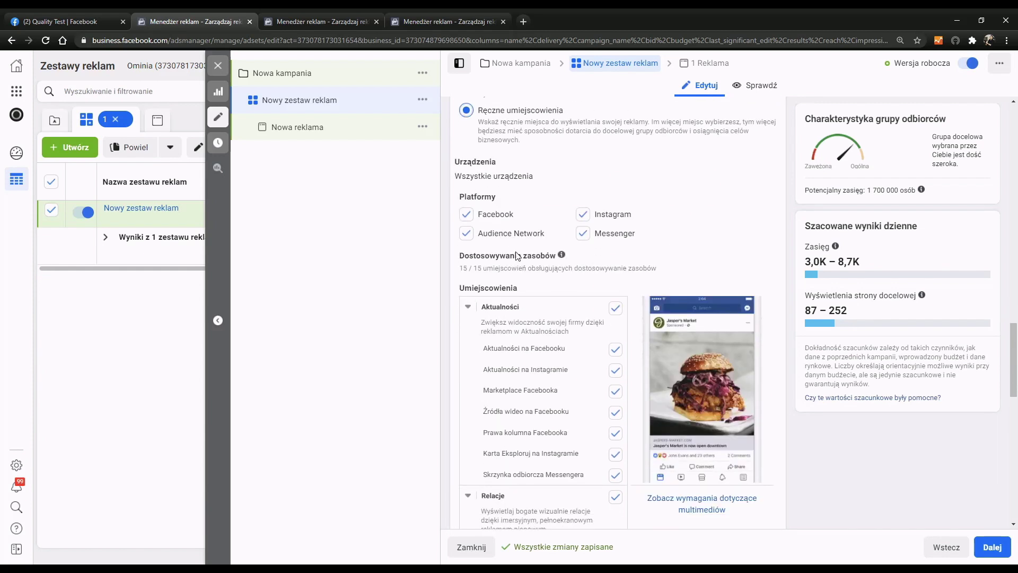
{"action": "left_click", "coordinate": [466, 234]}
{"action": "left_click", "coordinate": [582, 234]}
{"action": "left_click", "coordinate": [583, 214]}
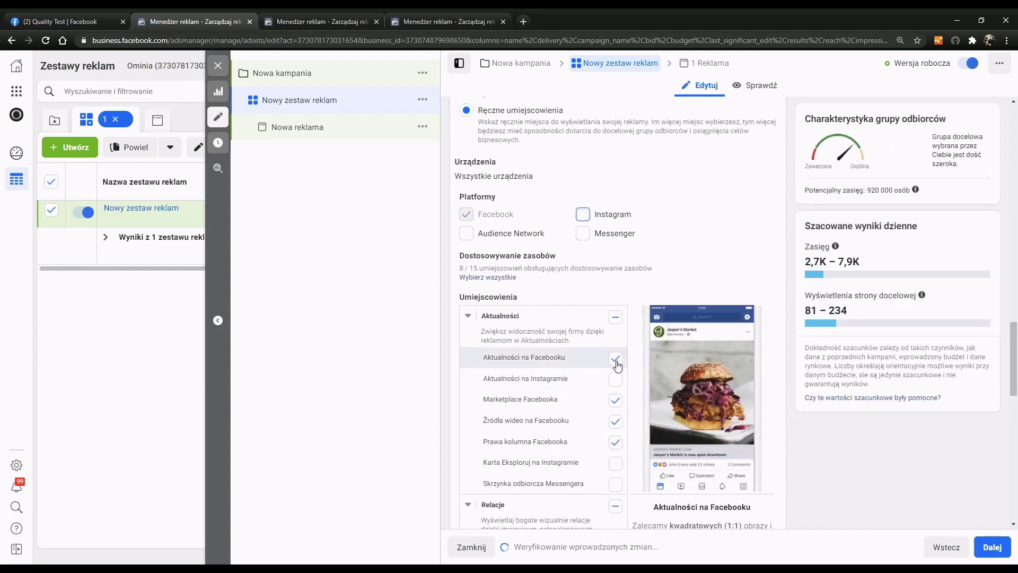
Exclude Marketplace Facebooka, Źródła wideo na Facebooku and Prawa kolumna Facebooka from the Aktualności placements
{"action": "left_click", "coordinate": [615, 400]}
{"action": "left_click", "coordinate": [615, 421]}
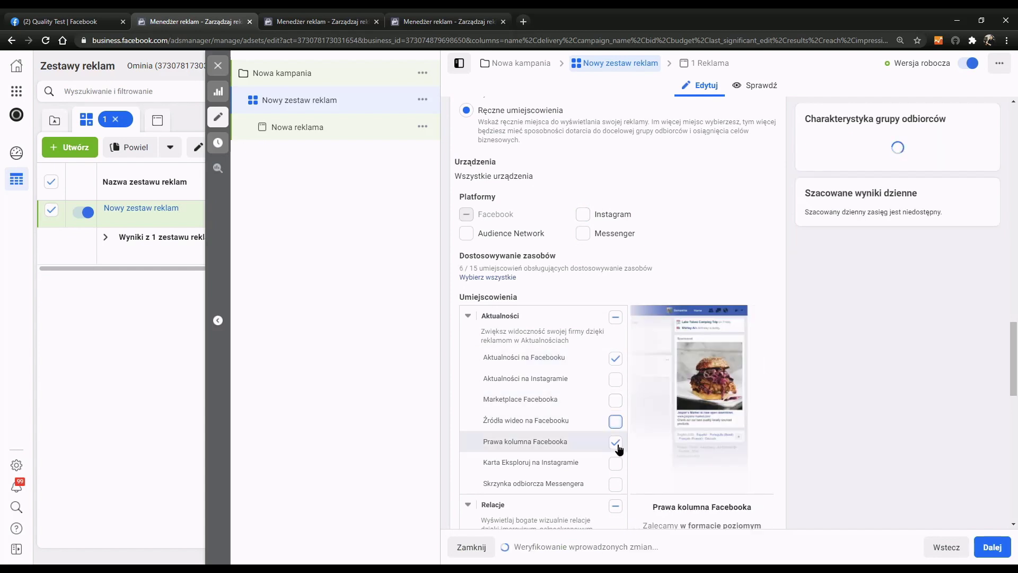
{"action": "left_click", "coordinate": [615, 443]}
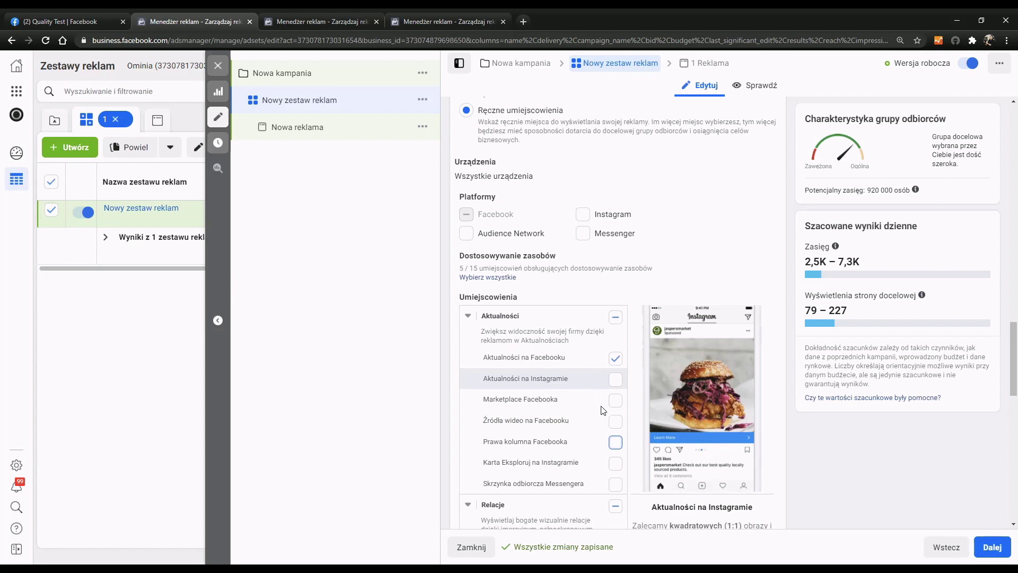
Include Prawa kolumna Facebooka and Skrzynka odbiorcza Messengera in the Aktualności placements
{"action": "left_click", "coordinate": [616, 441]}
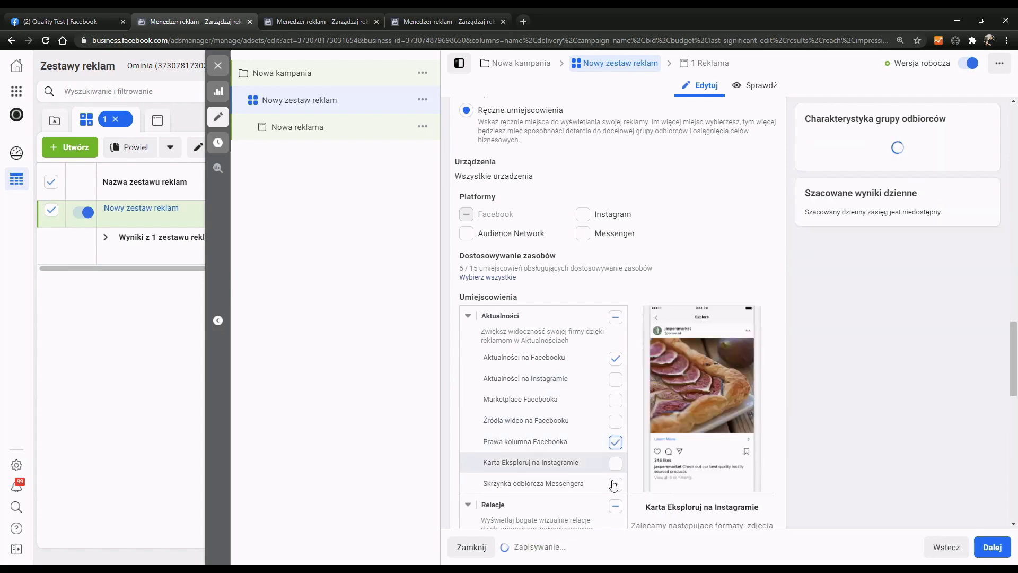
{"action": "left_click", "coordinate": [616, 485]}
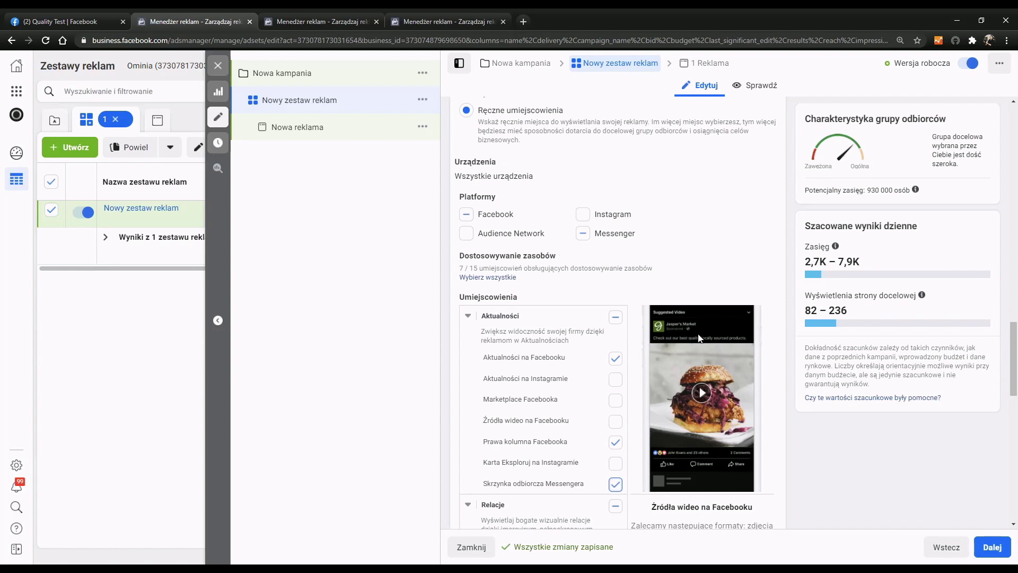
{"action": "scroll", "coordinate": [698, 338], "scroll_direction": "down", "scroll_amount": 1}
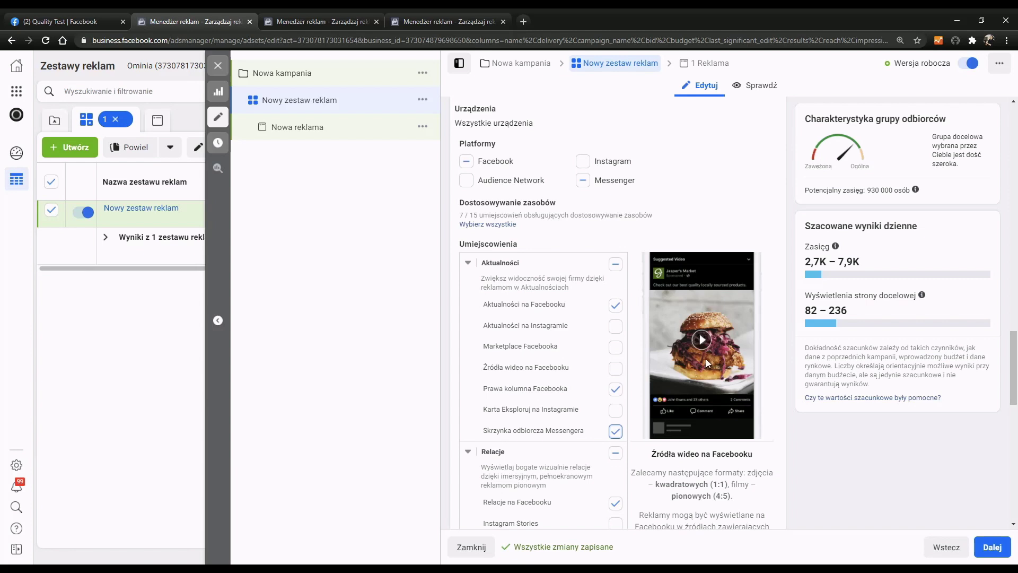
Review the remaining manual placements and the Optymalizacja i wyświetlanie settings, and continue to the draft ad Nowa reklama
{"action": "scroll", "coordinate": [705, 357], "scroll_direction": "down", "scroll_amount": 2}
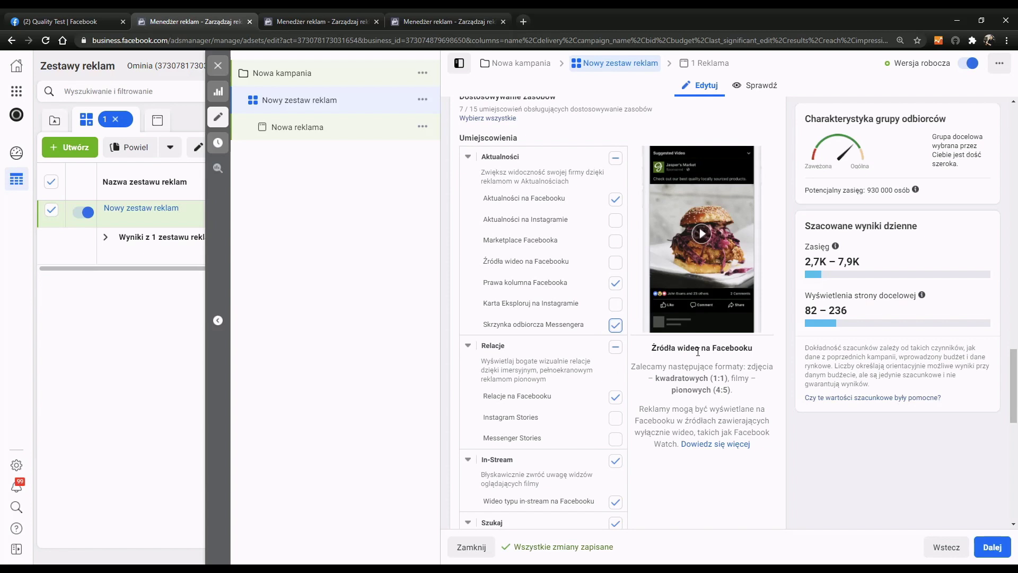
{"action": "scroll", "coordinate": [698, 352], "scroll_direction": "down", "scroll_amount": 1}
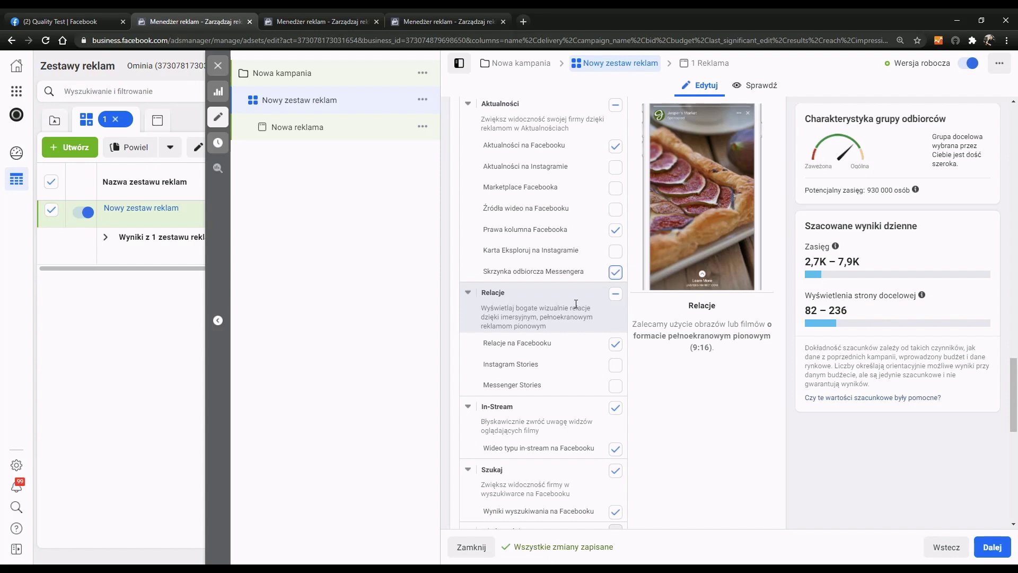
{"action": "scroll", "coordinate": [676, 401], "scroll_direction": "down", "scroll_amount": 1}
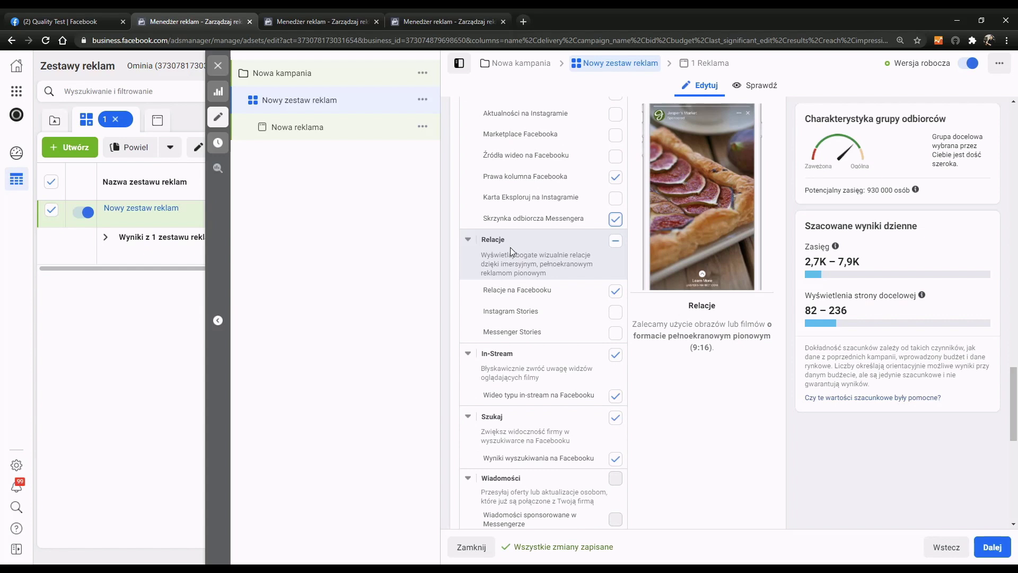
{"action": "scroll", "coordinate": [547, 286], "scroll_direction": "down", "scroll_amount": 2}
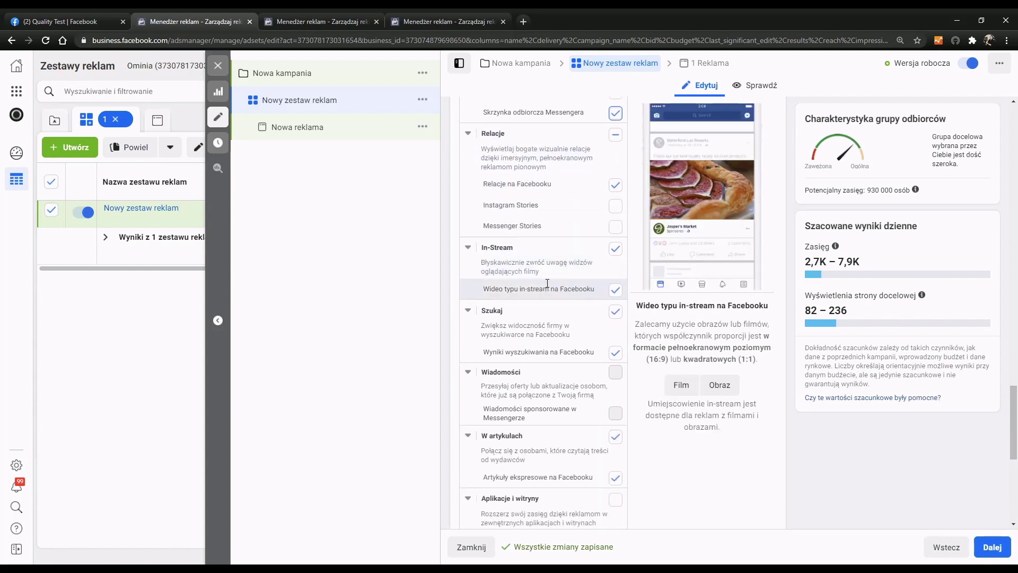
{"action": "scroll", "coordinate": [547, 283], "scroll_direction": "down", "scroll_amount": 3}
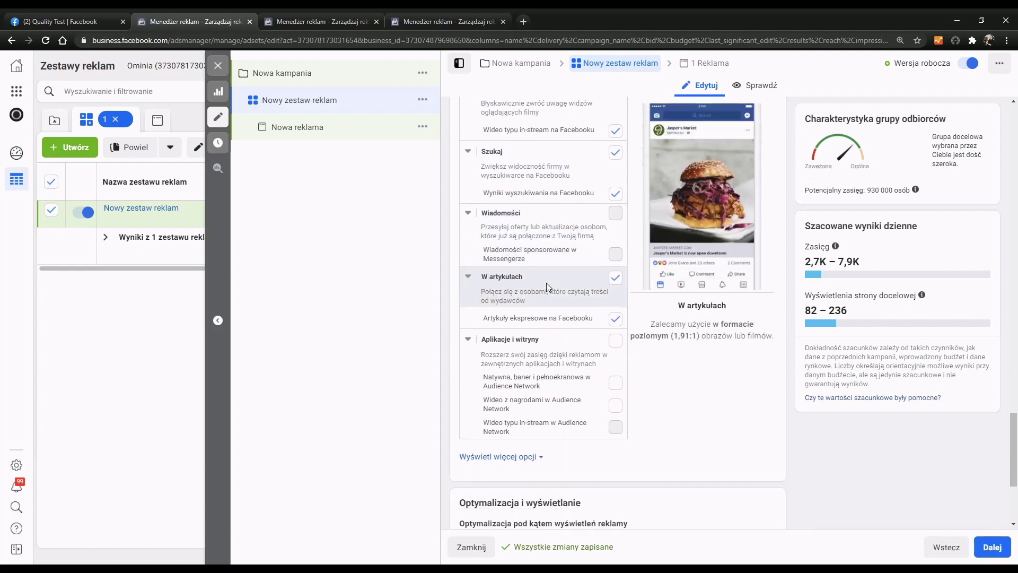
{"action": "scroll", "coordinate": [551, 289], "scroll_direction": "down", "scroll_amount": 3}
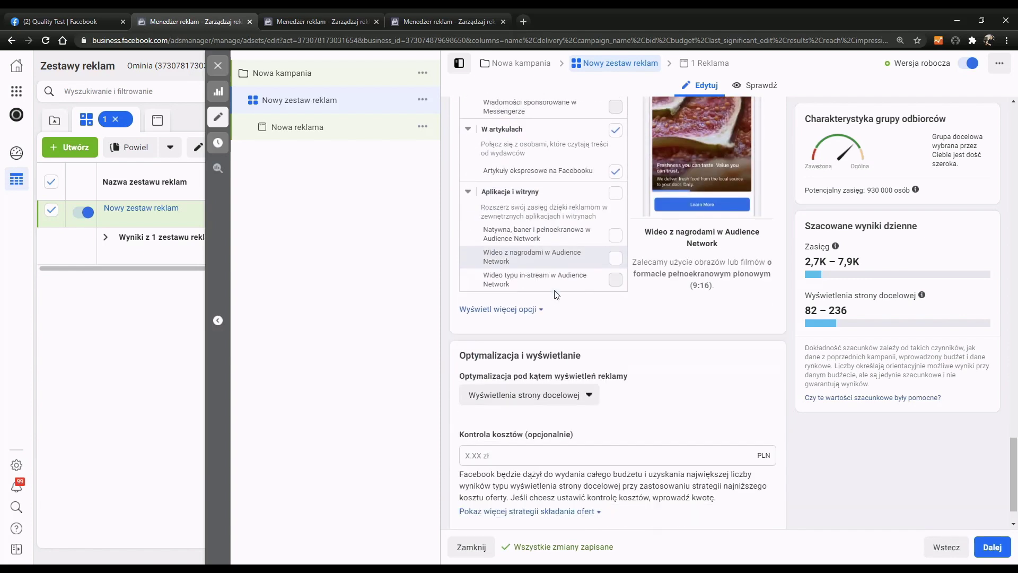
{"action": "scroll", "coordinate": [554, 295], "scroll_direction": "down", "scroll_amount": 1}
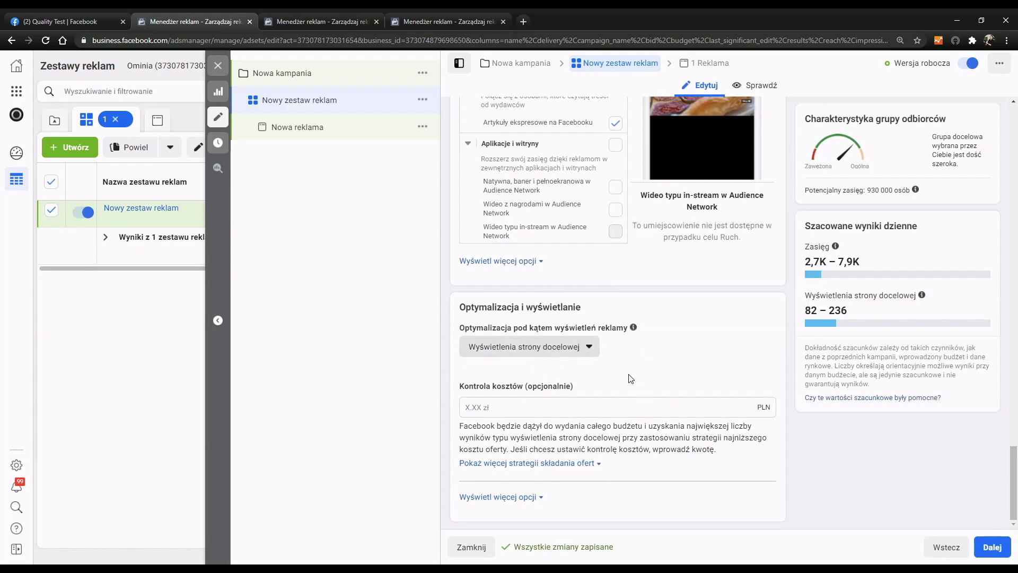
{"action": "left_click", "coordinate": [993, 547]}
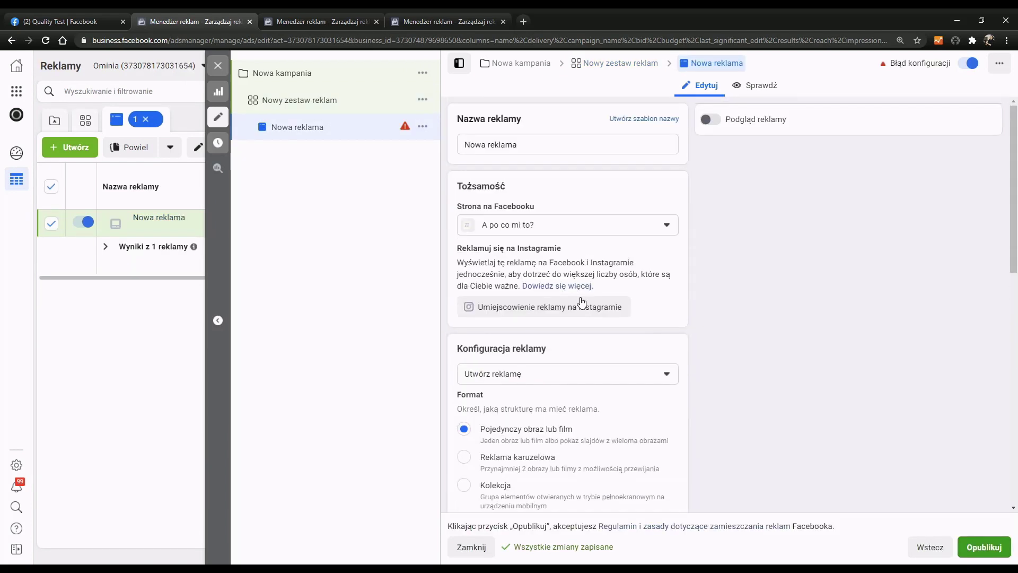
Examine the draft ad's format options, Materiał reklamowy fields and Miejsce docelowe choices
{"action": "scroll", "coordinate": [554, 185], "scroll_direction": "down", "scroll_amount": 3}
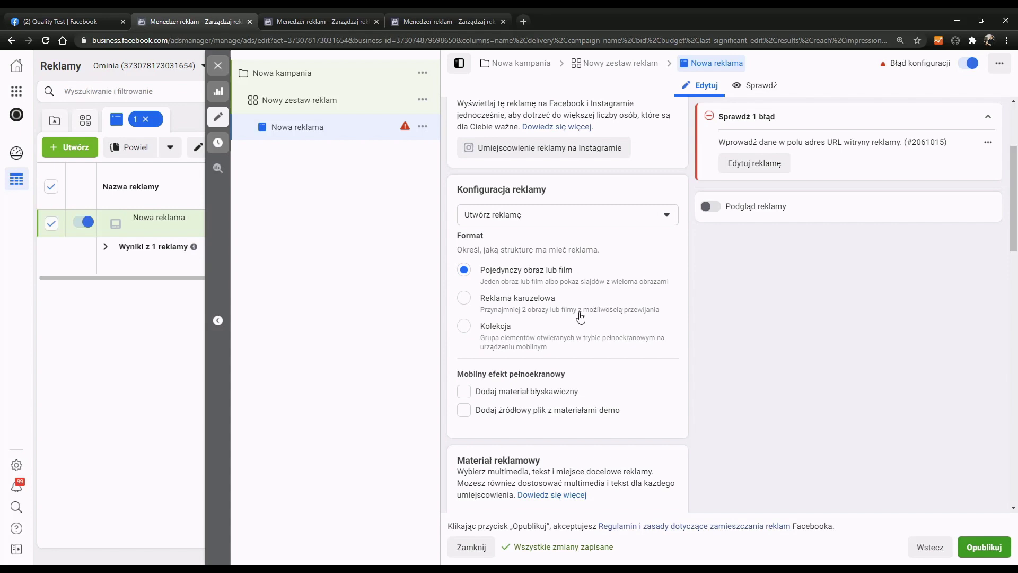
{"action": "scroll", "coordinate": [581, 316], "scroll_direction": "down", "scroll_amount": 1}
{"action": "scroll", "coordinate": [581, 316], "scroll_direction": "down", "scroll_amount": 1}
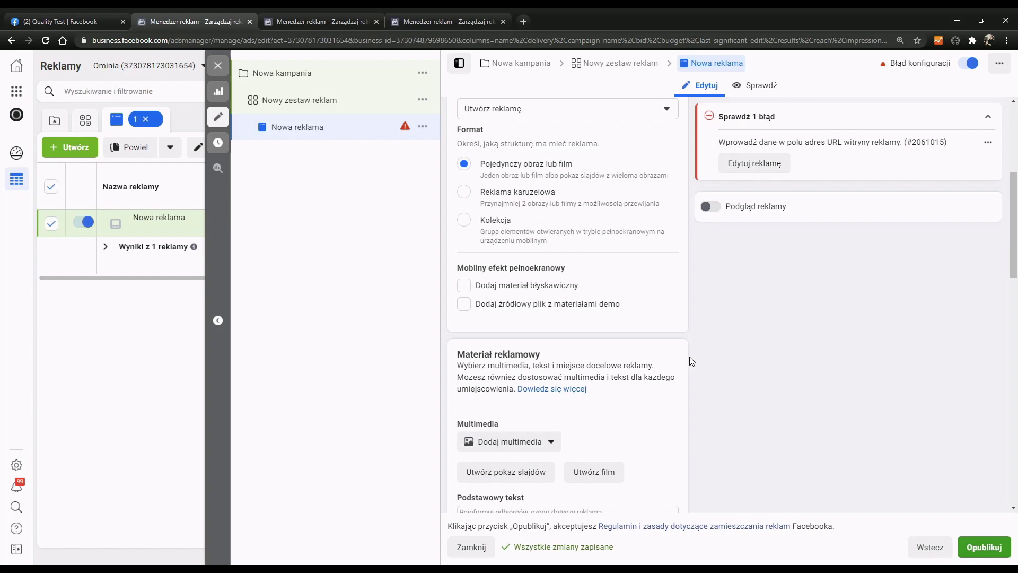
{"action": "scroll", "coordinate": [647, 329], "scroll_direction": "down", "scroll_amount": 3}
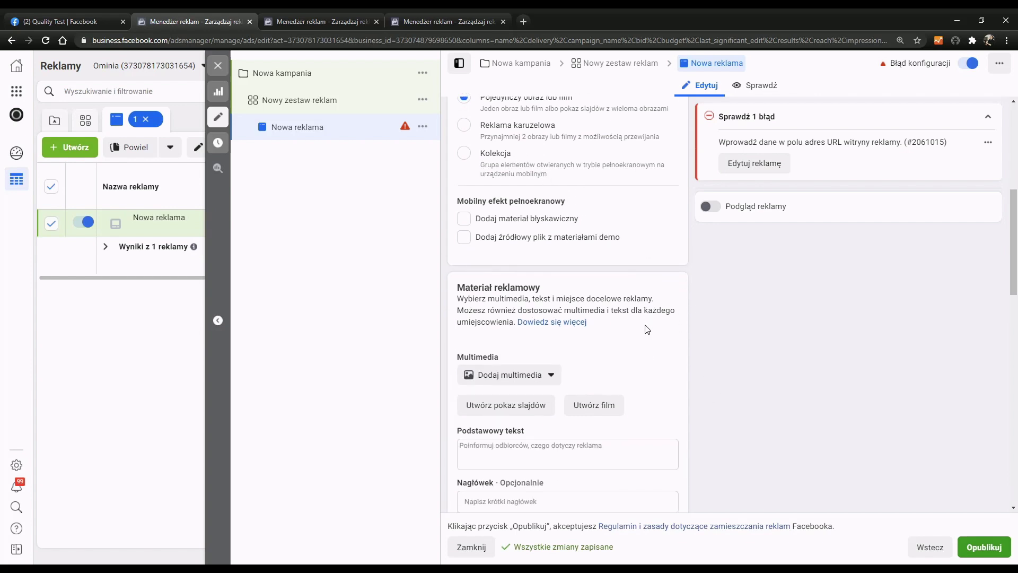
{"action": "scroll", "coordinate": [563, 367], "scroll_direction": "down", "scroll_amount": 2}
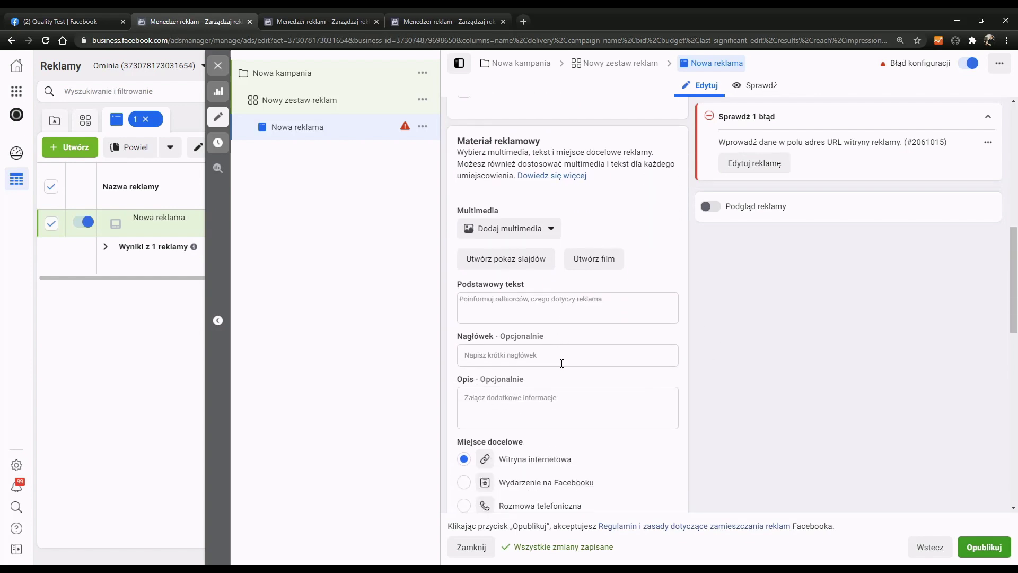
{"action": "scroll", "coordinate": [563, 366], "scroll_direction": "up", "scroll_amount": 1}
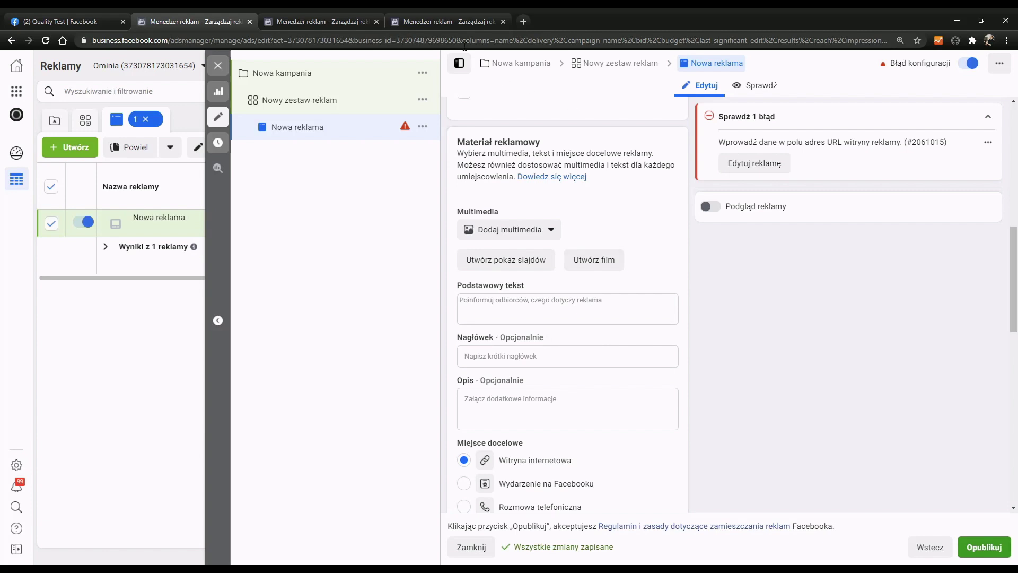
Switch to the Ads Manager view listing the Wyciskarka ads and break down their results by Wiek i płeć
{"action": "left_click", "coordinate": [440, 24]}
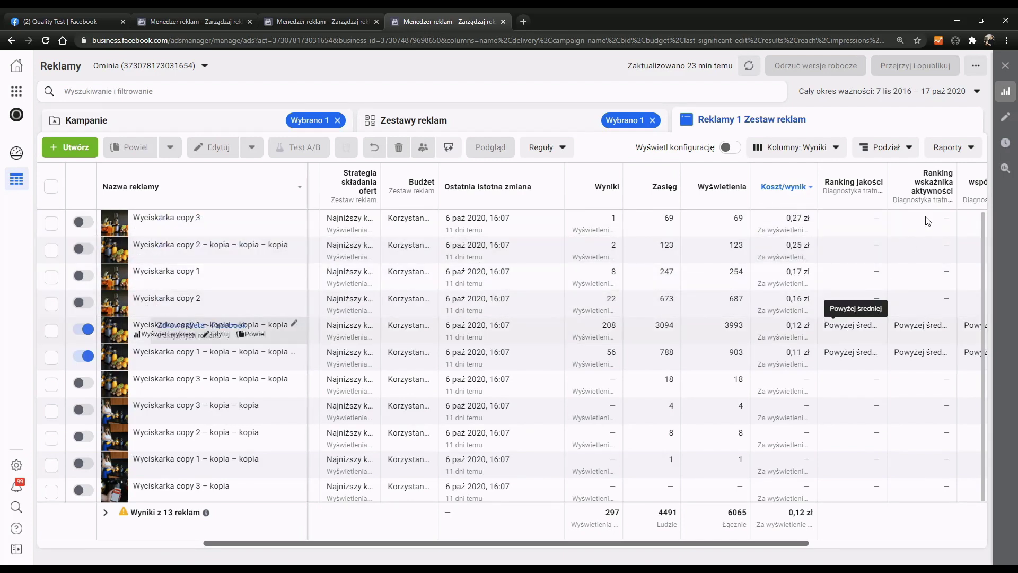
{"action": "scroll", "coordinate": [818, 543], "scroll_direction": "right", "scroll_amount": 3}
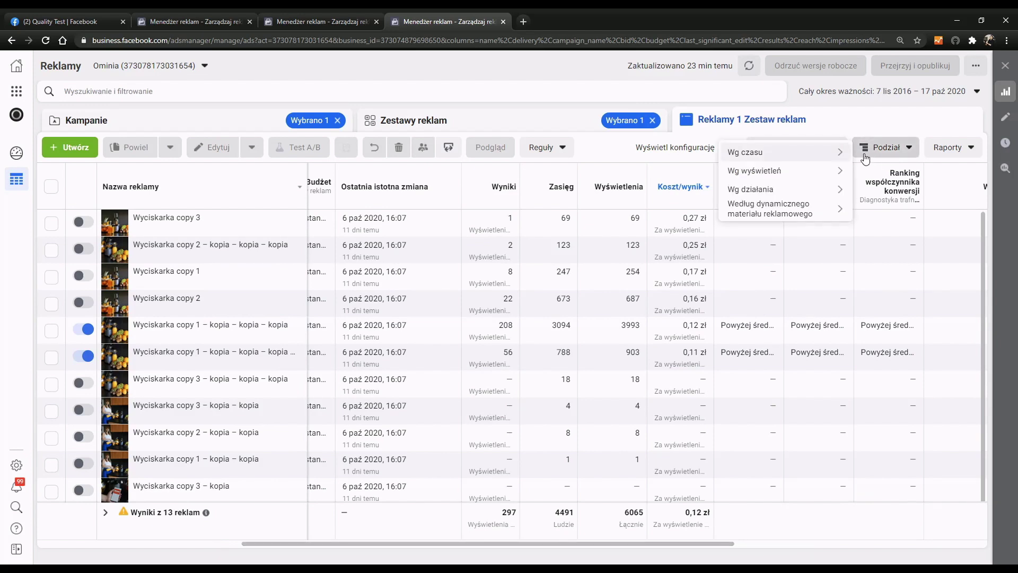
{"action": "mouse_move", "coordinate": [886, 148]}
{"action": "mouse_move", "coordinate": [751, 175]}
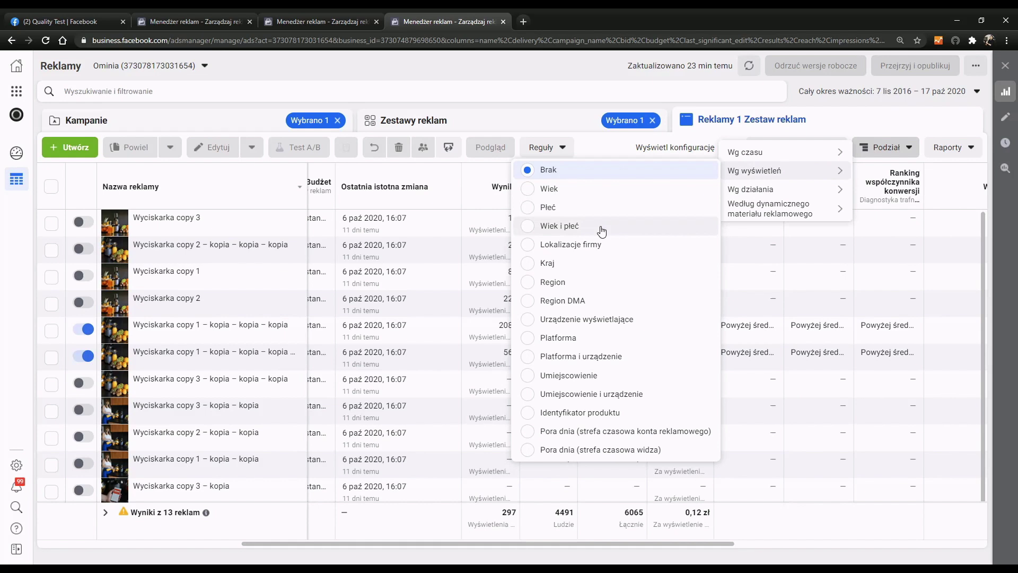
{"action": "left_click", "coordinate": [601, 229]}
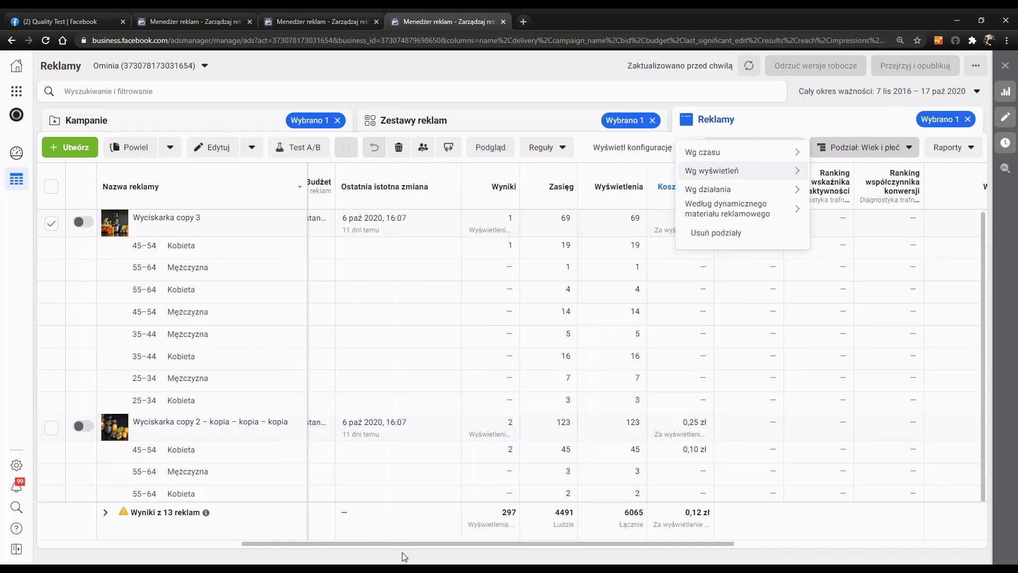
Examine the age and gender rows of the Wyciskarka ads across the spend, frequency, reach and results columns
{"action": "left_click_drag", "start_coordinate": [403, 542], "coordinate": [548, 539]}
{"action": "scroll", "coordinate": [519, 441], "scroll_direction": "down", "scroll_amount": 2}
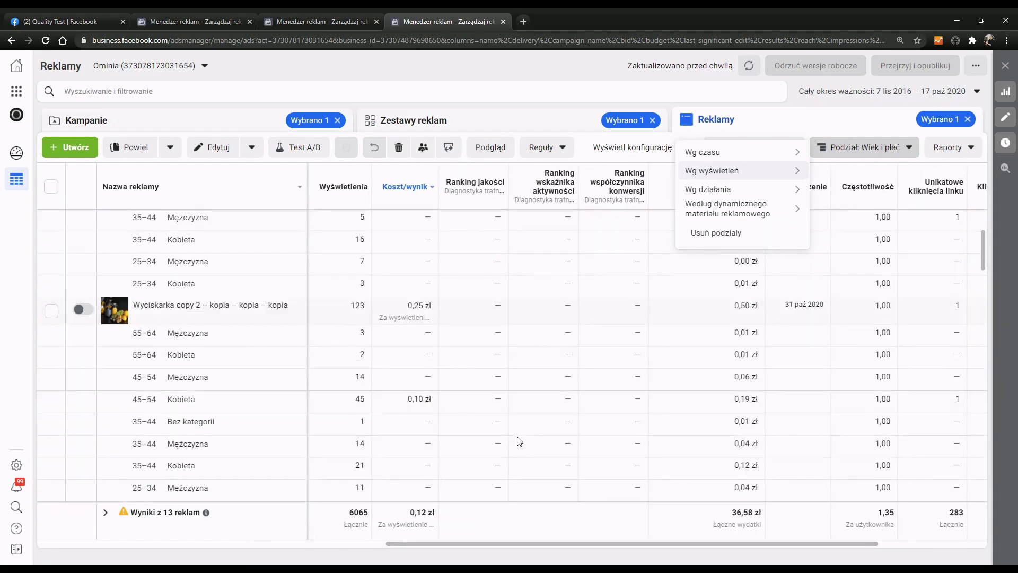
{"action": "scroll", "coordinate": [691, 447], "scroll_direction": "down", "scroll_amount": 1}
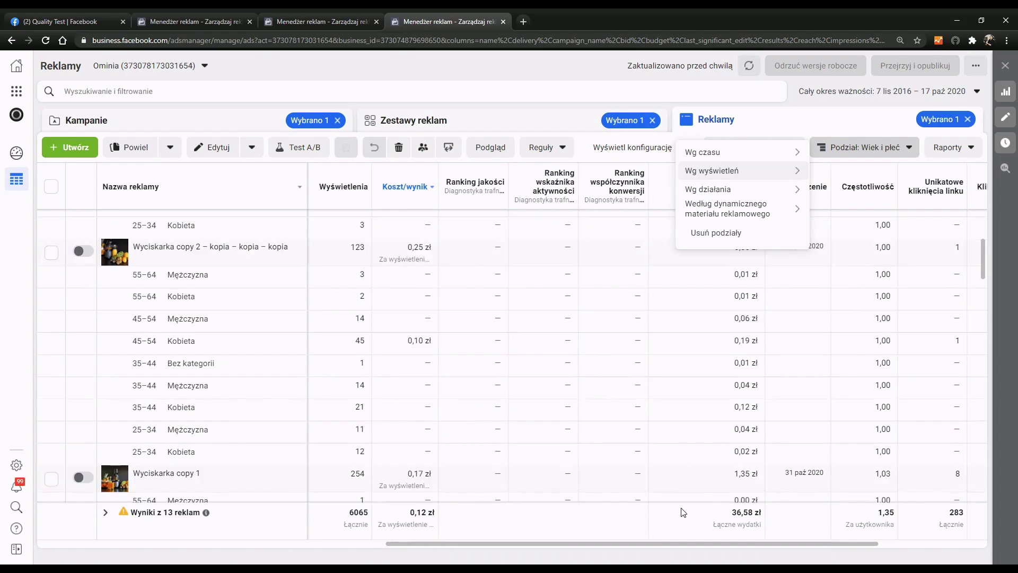
{"action": "left_click_drag", "start_coordinate": [655, 542], "coordinate": [406, 550]}
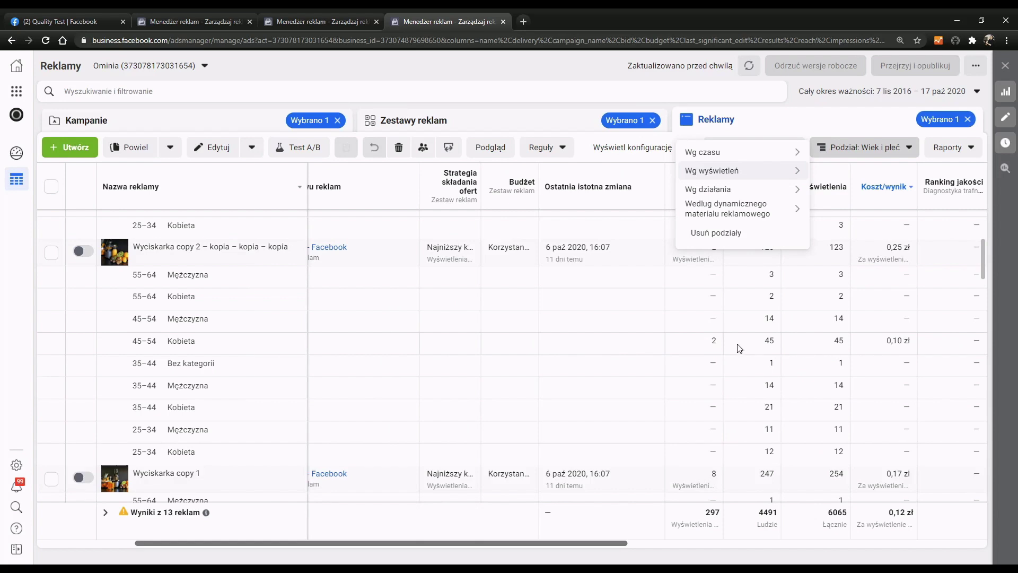
{"action": "scroll", "coordinate": [713, 344], "scroll_direction": "down", "scroll_amount": 1}
{"action": "scroll", "coordinate": [714, 345], "scroll_direction": "down", "scroll_amount": 8}
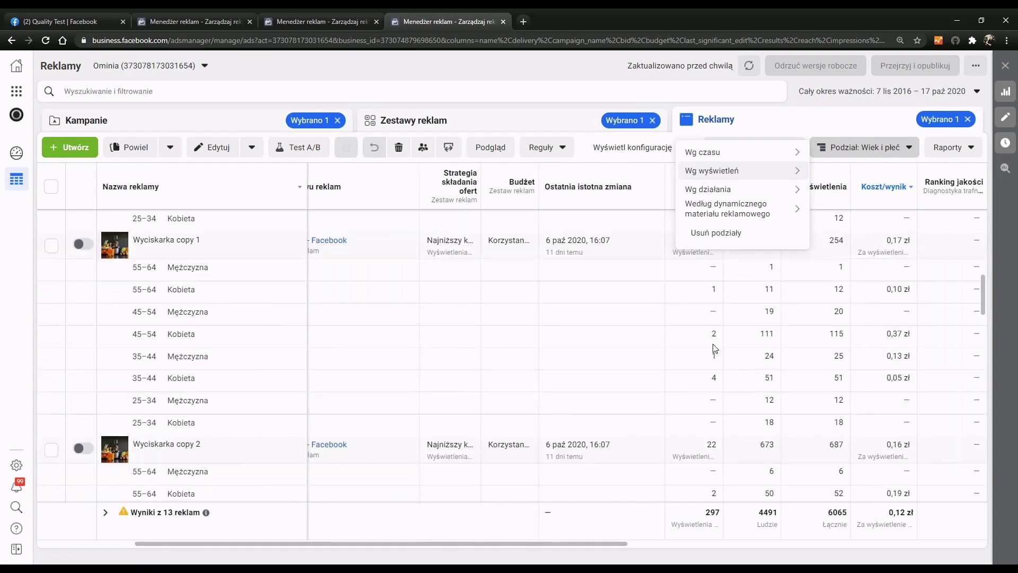
Compare Koszt/wynik across age and gender groups for the active ad Wyciskarka copy 1 – kopia – kopia – kopia
{"action": "scroll", "coordinate": [713, 348], "scroll_direction": "down", "scroll_amount": 1}
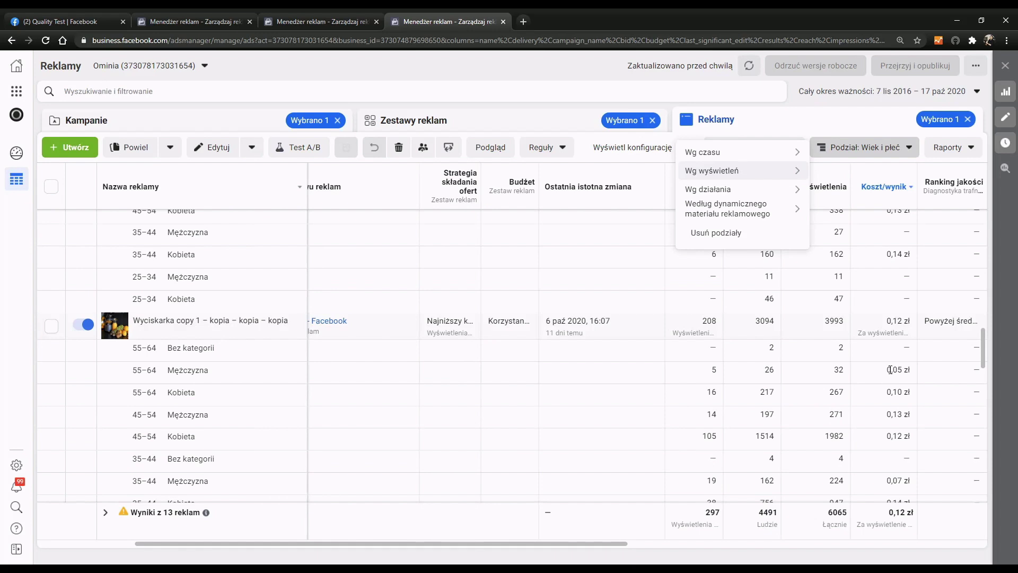
{"action": "left_click_drag", "start_coordinate": [910, 369], "coordinate": [892, 370]}
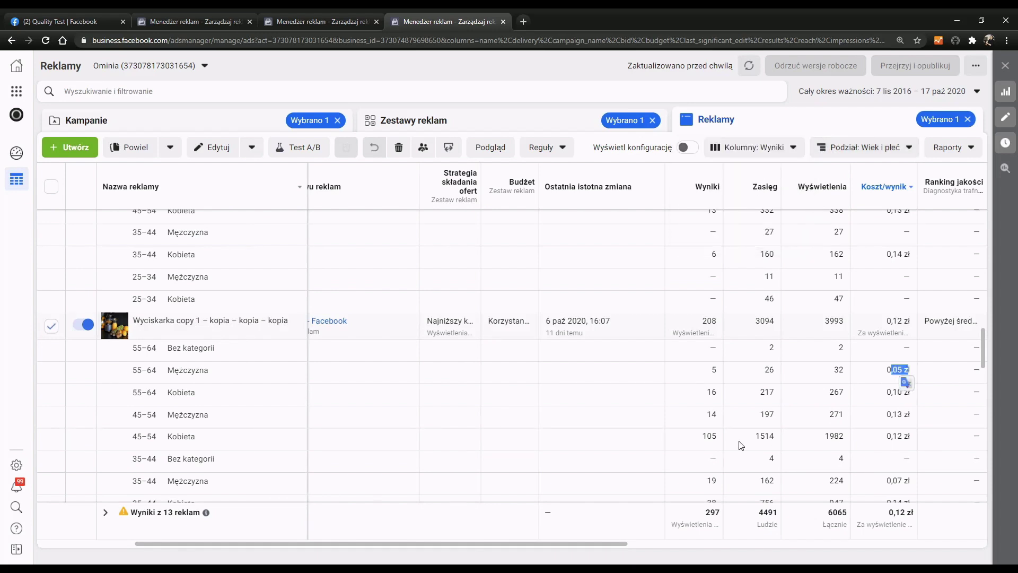
{"action": "scroll", "coordinate": [742, 444], "scroll_direction": "down", "scroll_amount": 1}
{"action": "left_click", "coordinate": [840, 380]}
{"action": "scroll", "coordinate": [873, 413], "scroll_direction": "down", "scroll_amount": 1}
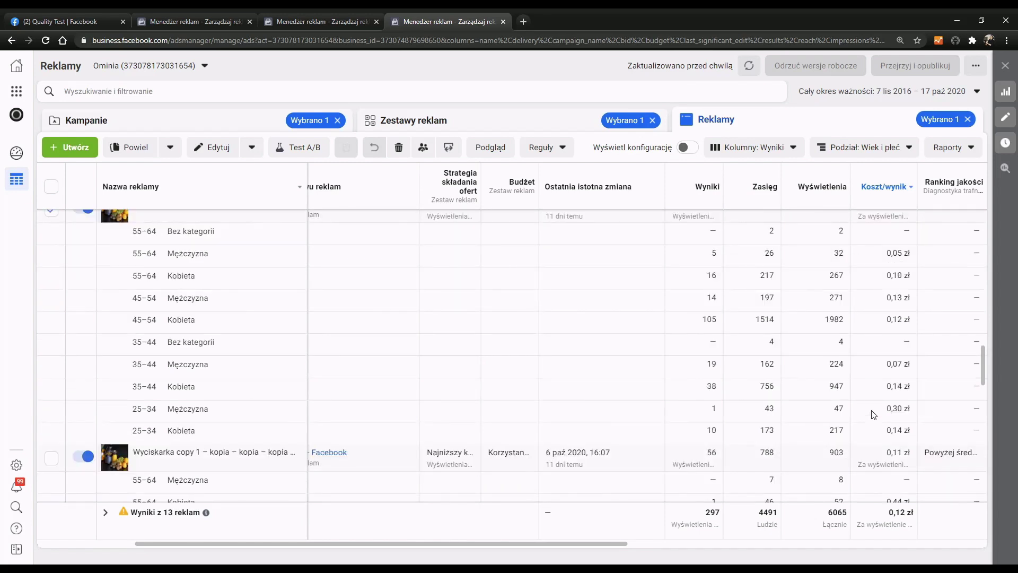
{"action": "scroll", "coordinate": [859, 366], "scroll_direction": "down", "scroll_amount": 1}
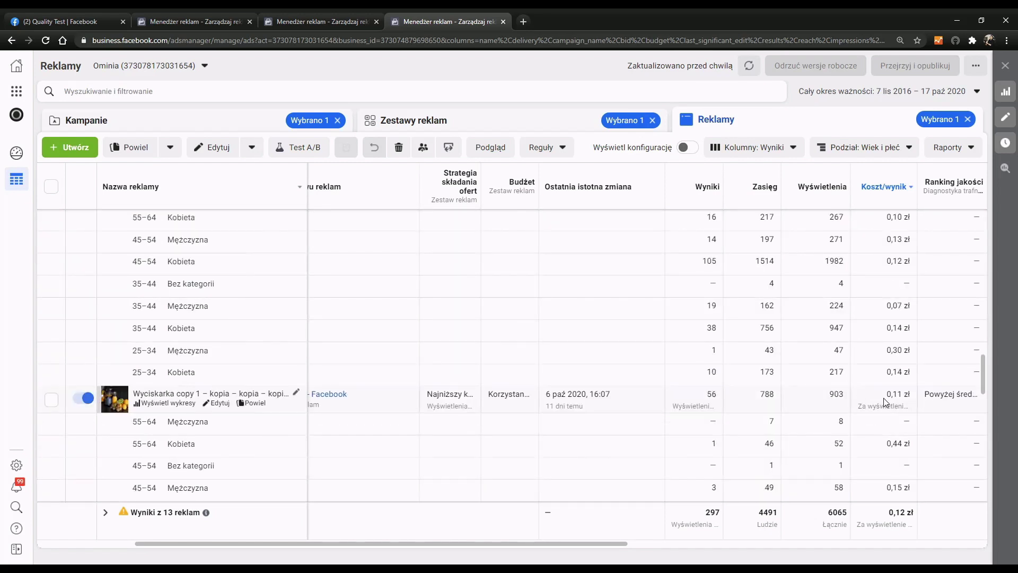
{"action": "scroll", "coordinate": [883, 402], "scroll_direction": "up", "scroll_amount": 2}
{"action": "scroll", "coordinate": [884, 371], "scroll_direction": "down", "scroll_amount": 1}
{"action": "scroll", "coordinate": [883, 318], "scroll_direction": "up", "scroll_amount": 1}
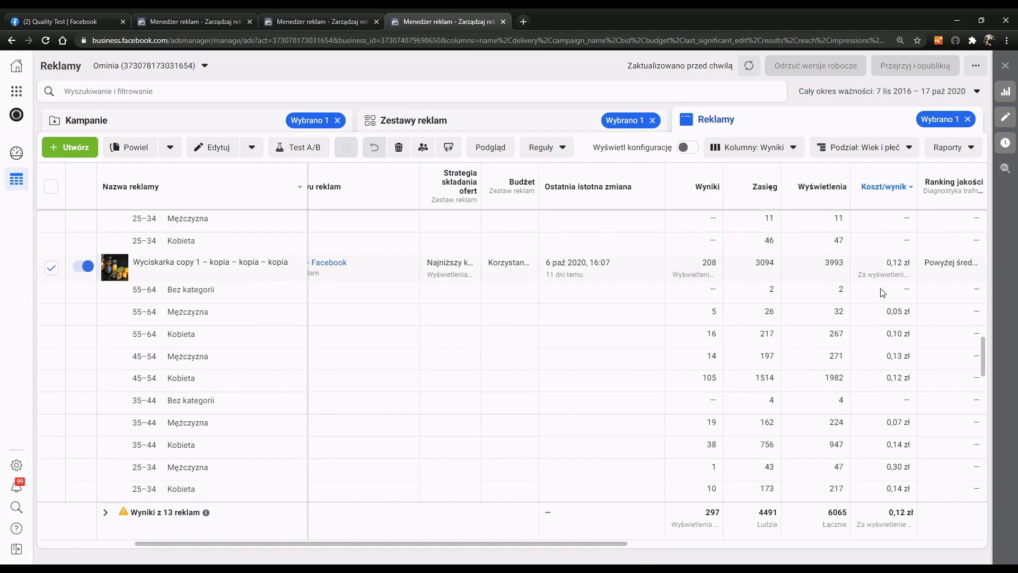